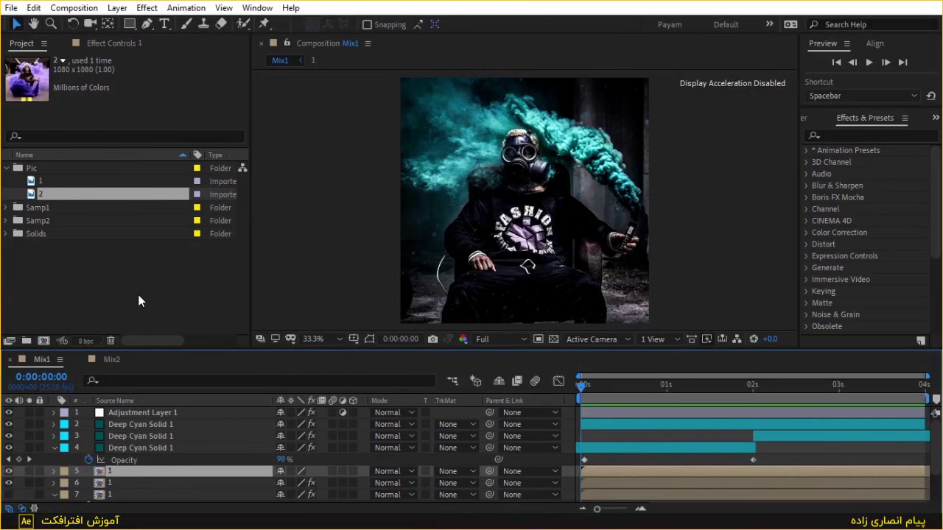
# - Build composition 3 from purple smoke photo 2 (1080x1080, 4 seconds at 25 fps)
pyautogui.click(131, 293)
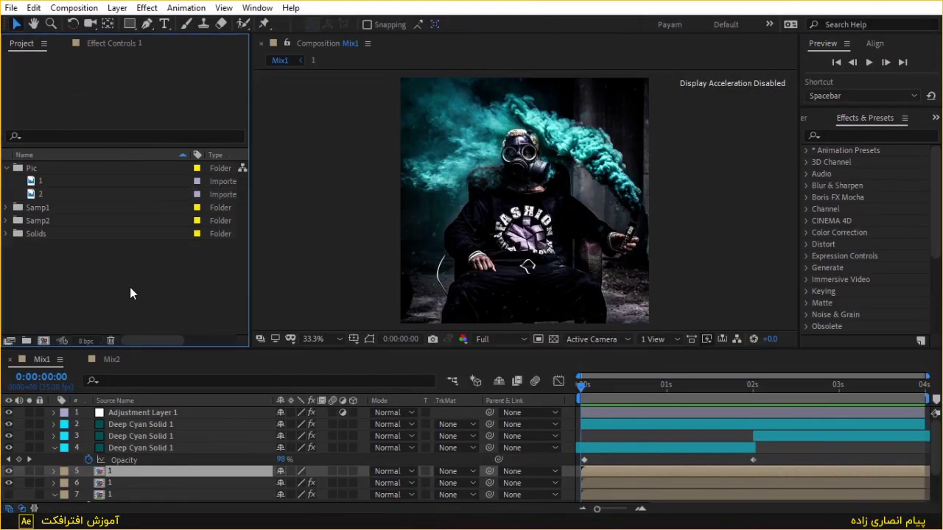
pyautogui.click(48, 185)
pyautogui.click(52, 190)
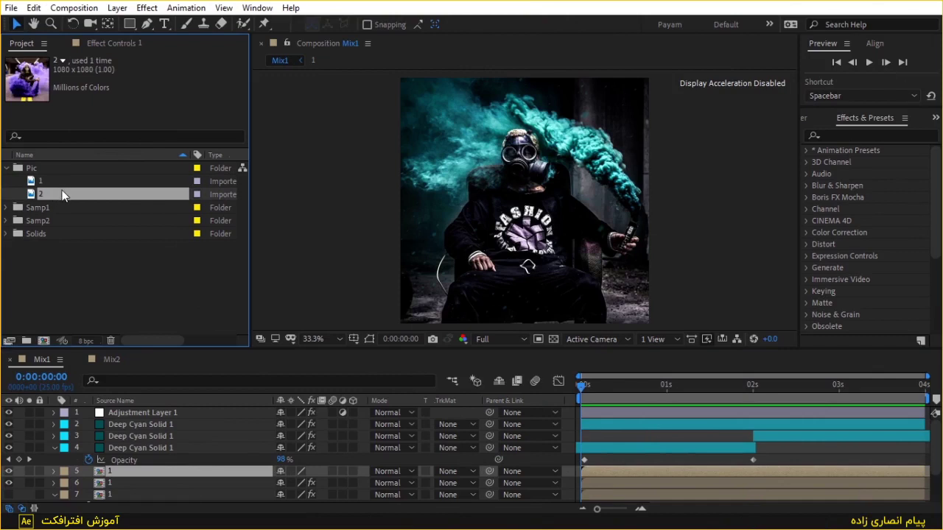
pyautogui.click(62, 181)
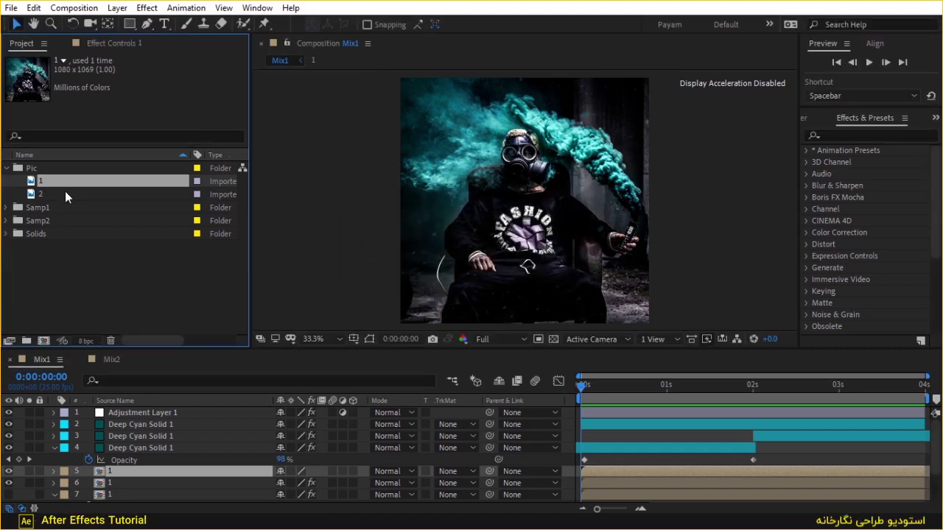
pyautogui.click(64, 193)
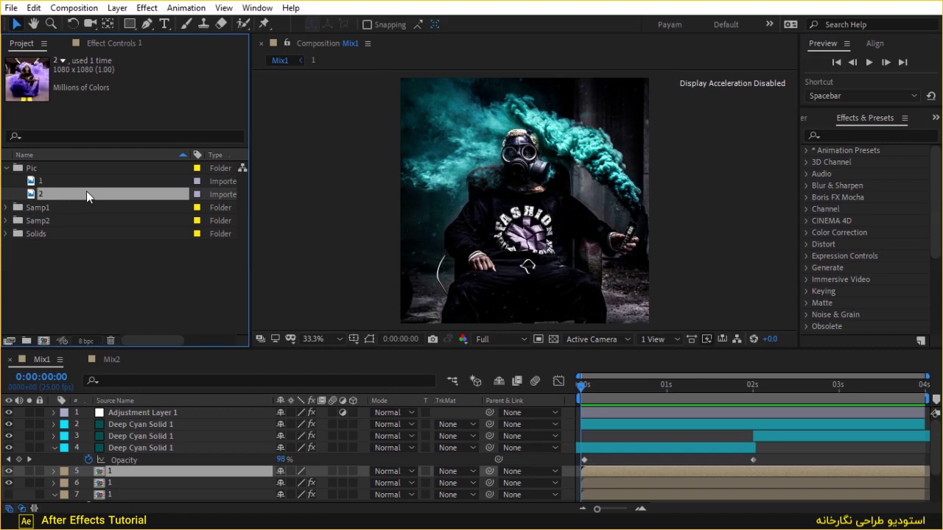
pyautogui.moveTo(87, 195)
pyautogui.mouseDown()
pyautogui.moveTo(69, 289)
pyautogui.moveTo(51, 309)
pyautogui.mouseUp()
pyautogui.moveTo(51, 312); pyautogui.dragTo(44, 339)
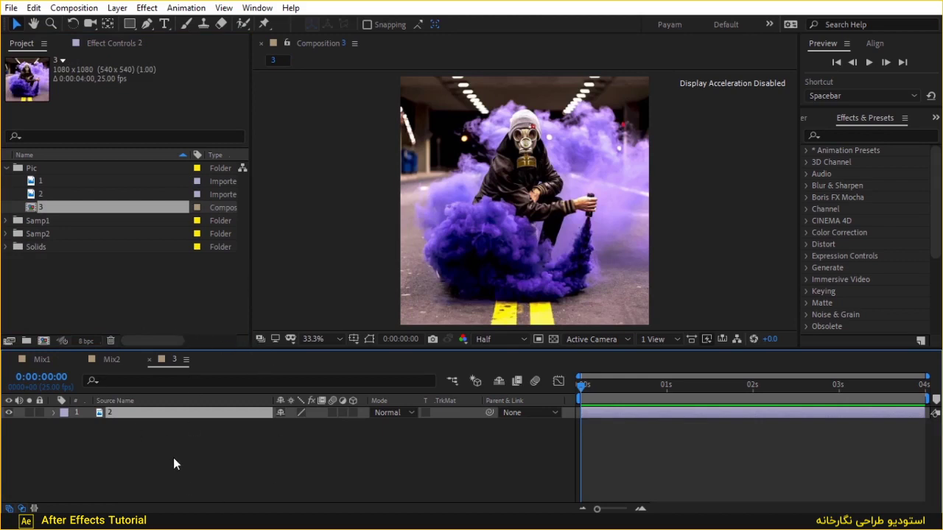
# - Pre-compose composition 3's photo 2 layer into a new composition named pic3
pyautogui.rightClick(167, 411)
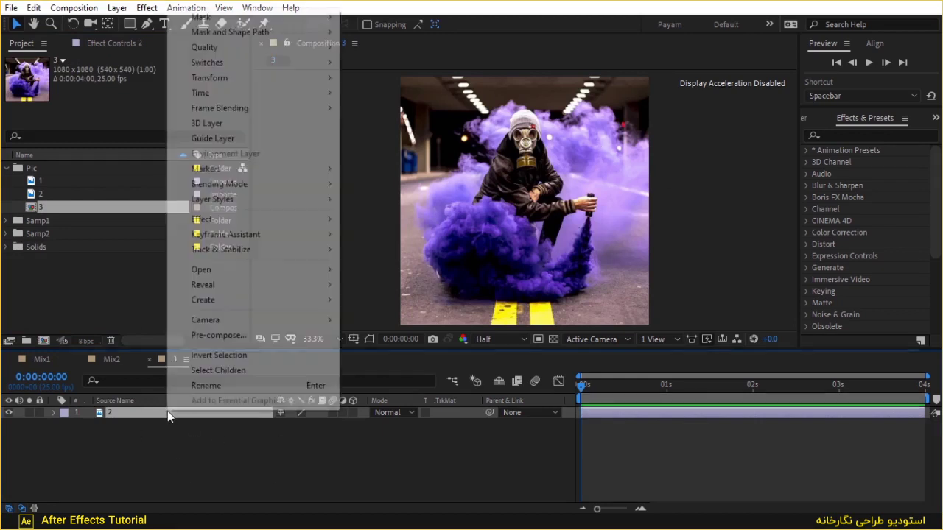
pyautogui.click(233, 336)
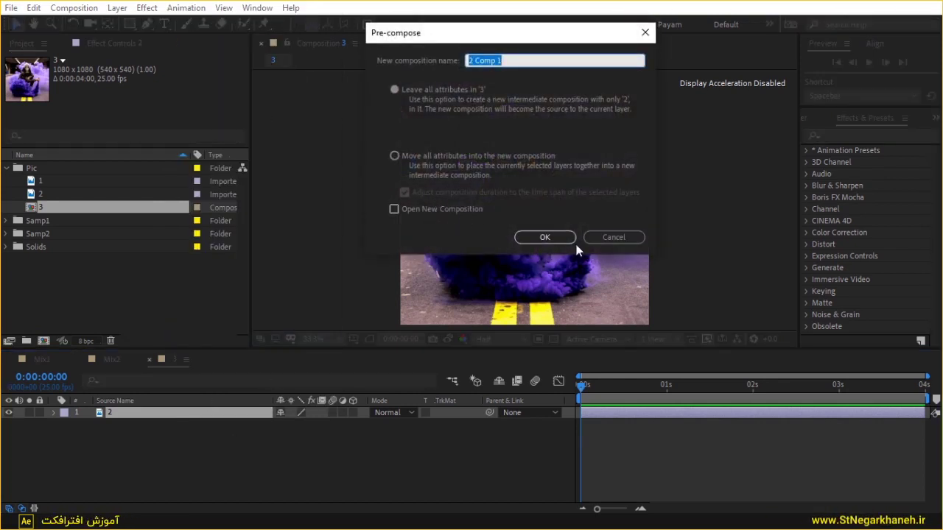
pyautogui.press('BackSpace')
pyautogui.write('pic3')
pyautogui.press('Return')
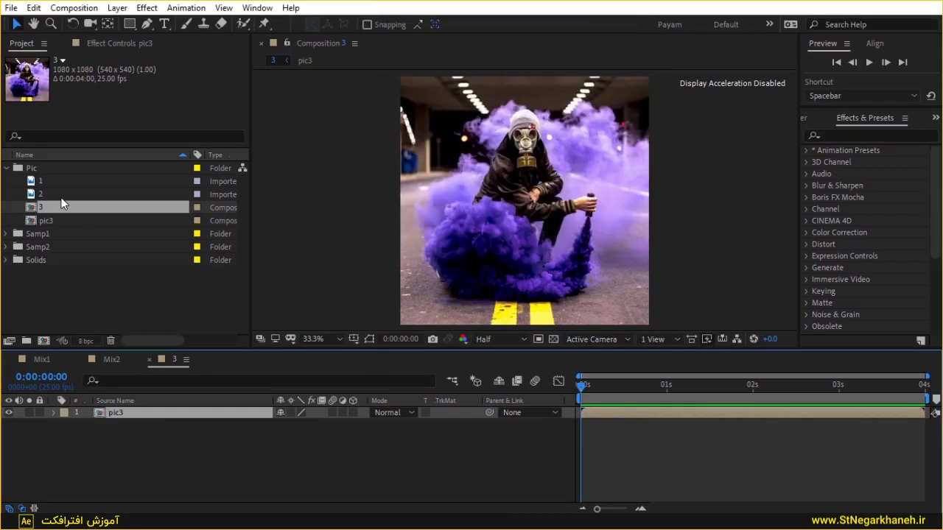
# - Select pic3, activate the Puppet Position Pin tool, and frame the canister at 100%
pyautogui.click(209, 429)
pyautogui.click(198, 413)
pyautogui.click(265, 25)
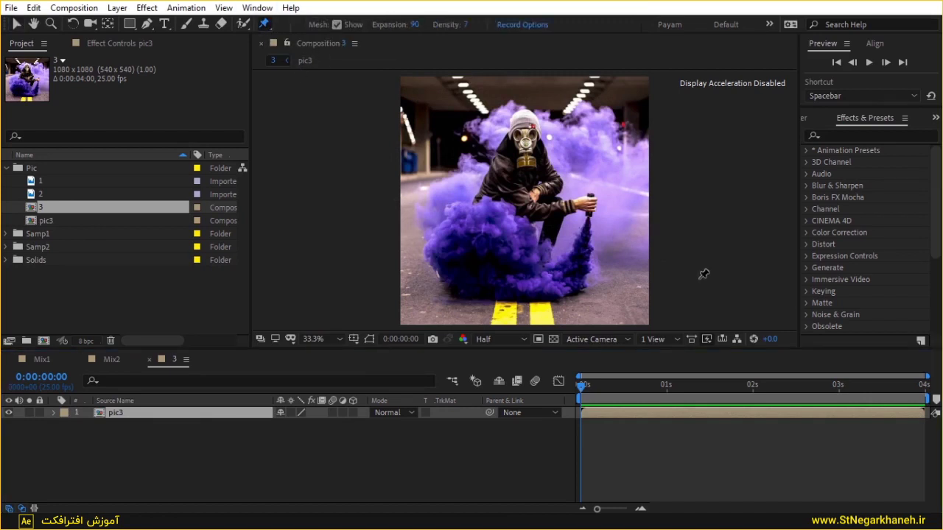
pyautogui.press('/')
pyautogui.moveTo(614, 229); pyautogui.dragTo(650, 199)
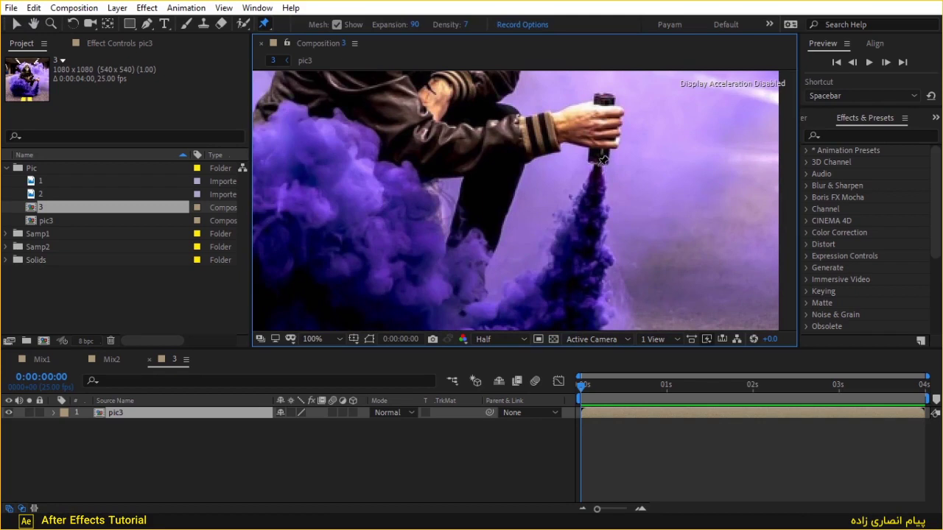
# - Pin the canister mouth, undoing a stray smoke-stream pin
pyautogui.click(598, 165)
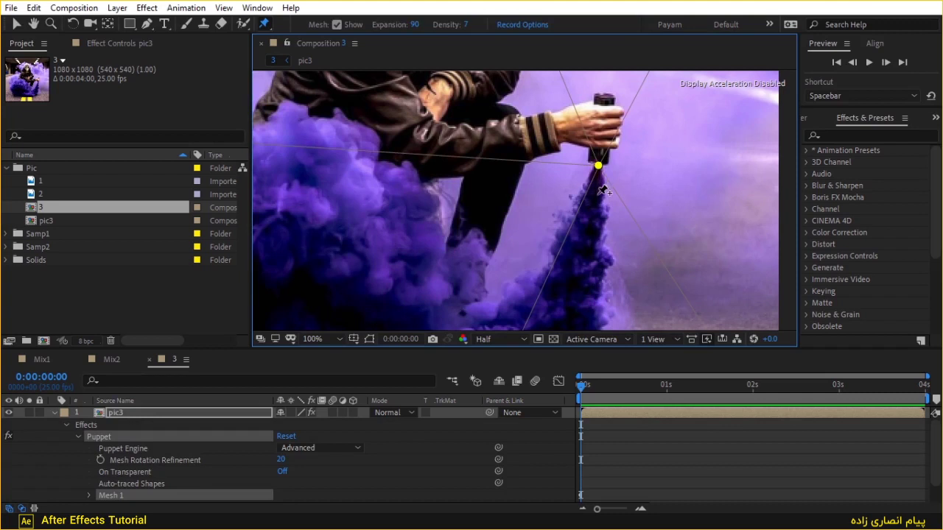
pyautogui.moveTo(601, 193)
pyautogui.mouseDown()
pyautogui.moveTo(581, 248)
pyautogui.moveTo(588, 240)
pyautogui.mouseUp()
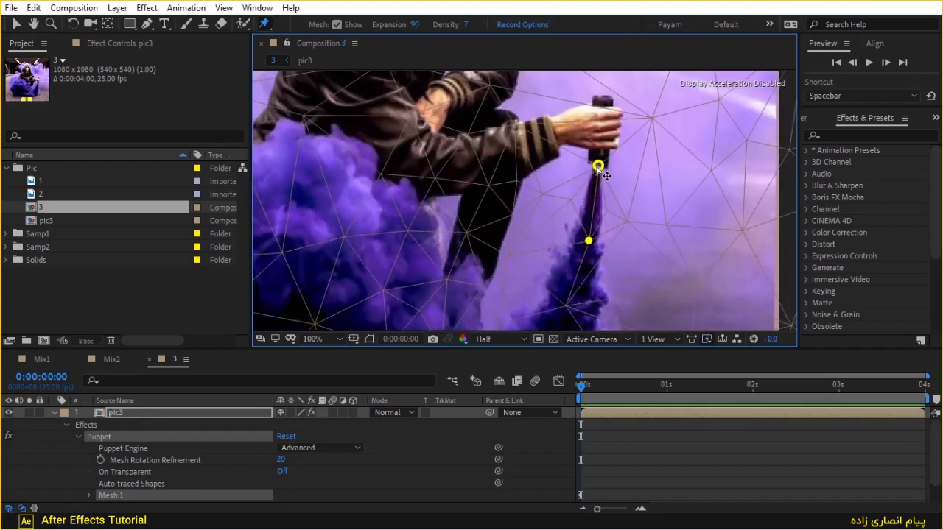
pyautogui.hotkey('ctrl', 'z')
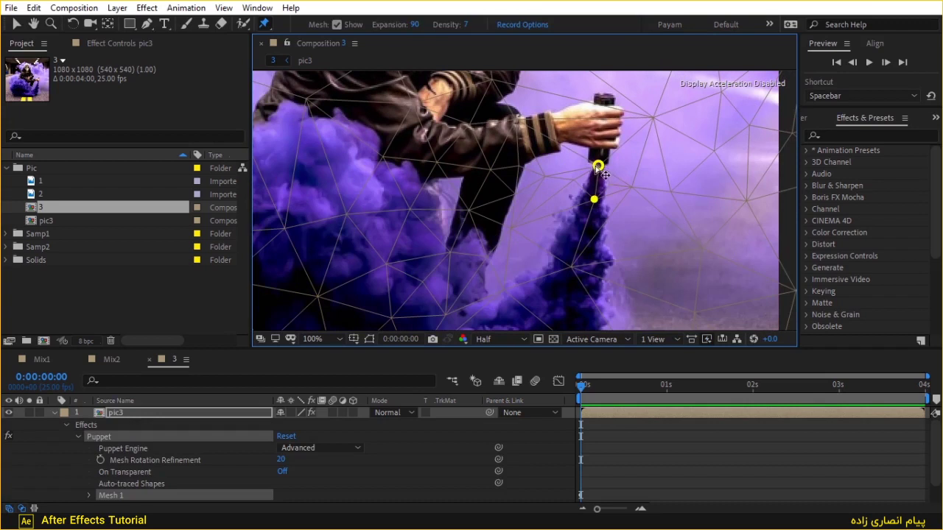
pyautogui.hotkey('ctrl', 'z')
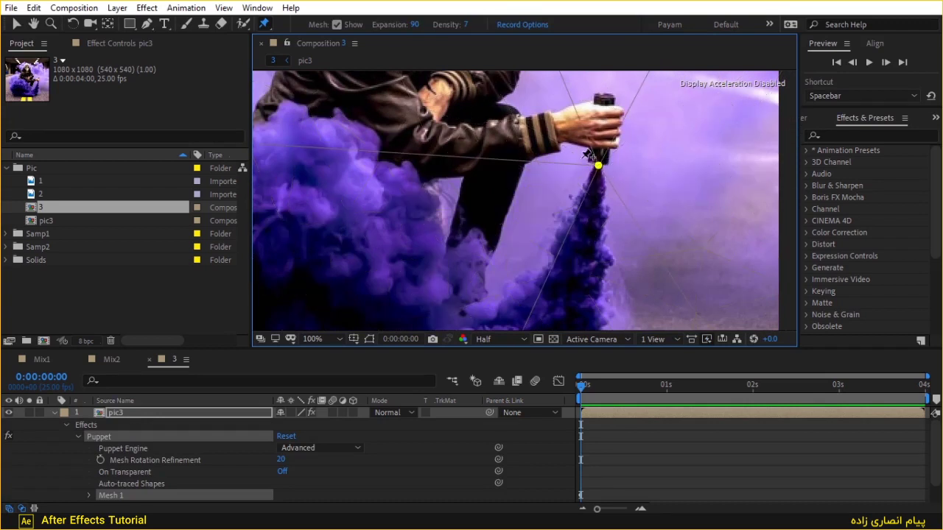
pyautogui.hotkey('ctrl', 'z')
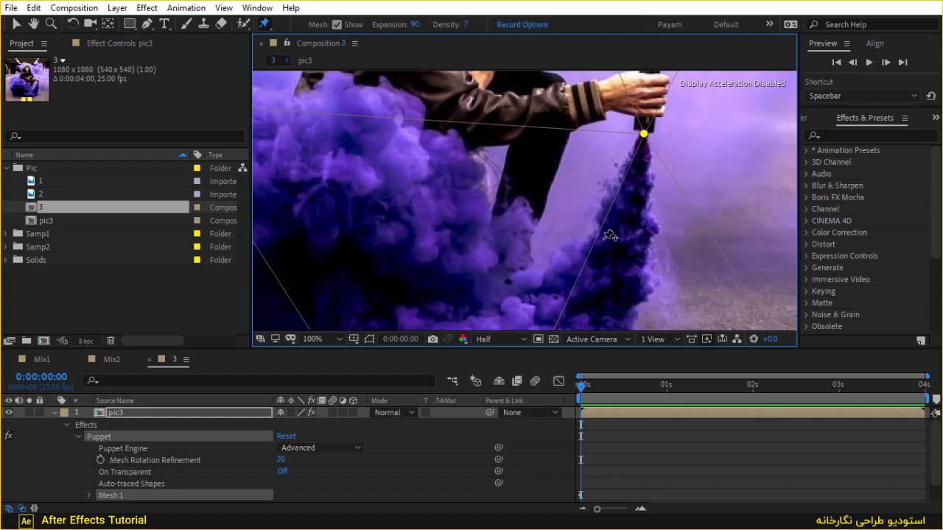
pyautogui.hotkey('ctrl', 'z')
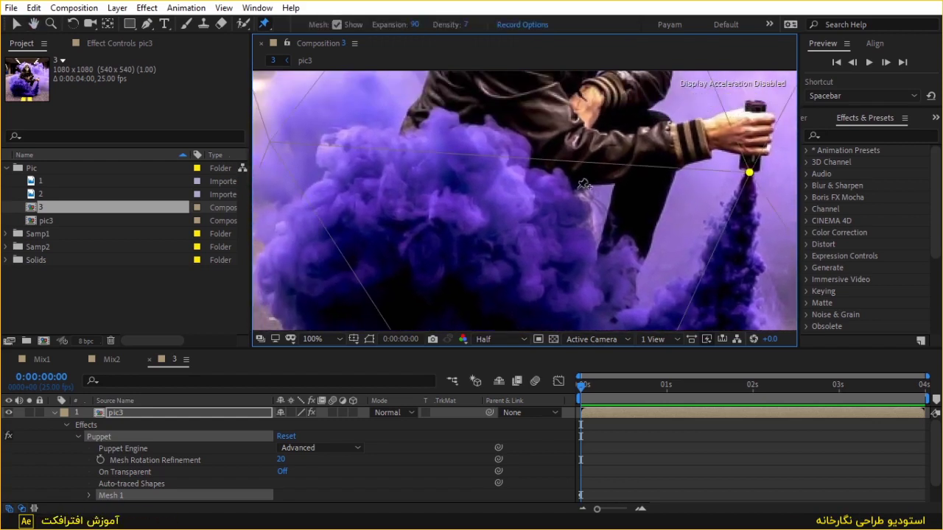
# - Add pins along the smoke cloud's top edge and inside it, dragging one to reshape the smoke
pyautogui.click(568, 181)
pyautogui.click(516, 138)
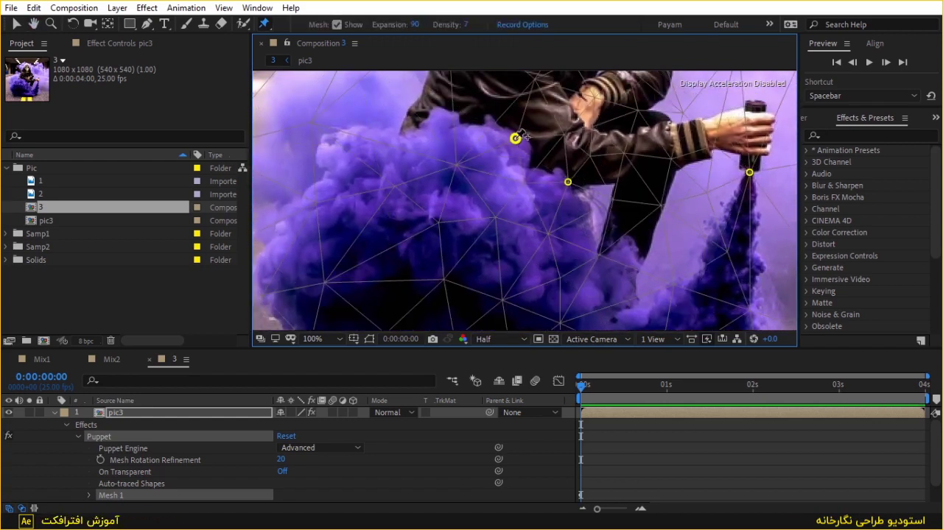
pyautogui.moveTo(622, 134)
pyautogui.mouseDown()
pyautogui.moveTo(589, 302)
pyautogui.moveTo(560, 140)
pyautogui.mouseUp()
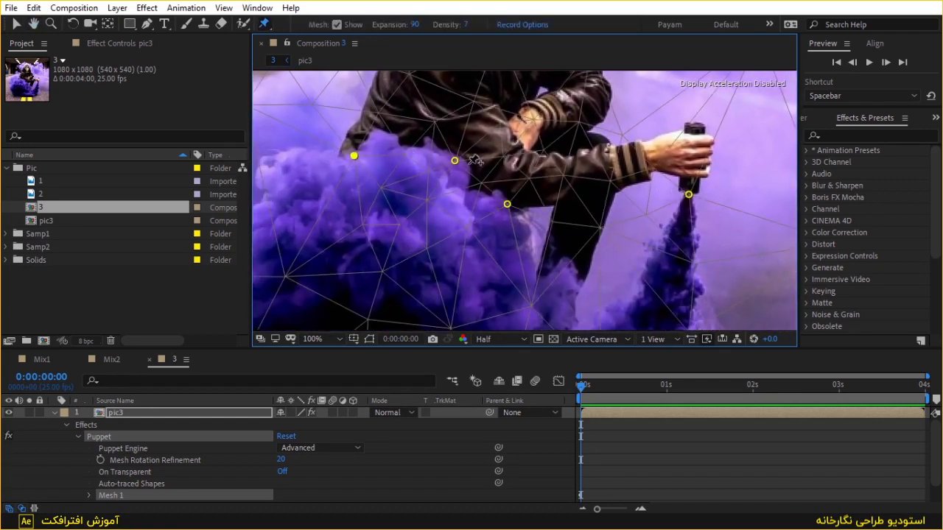
pyautogui.moveTo(494, 107); pyautogui.dragTo(482, 81)
pyautogui.click(552, 239)
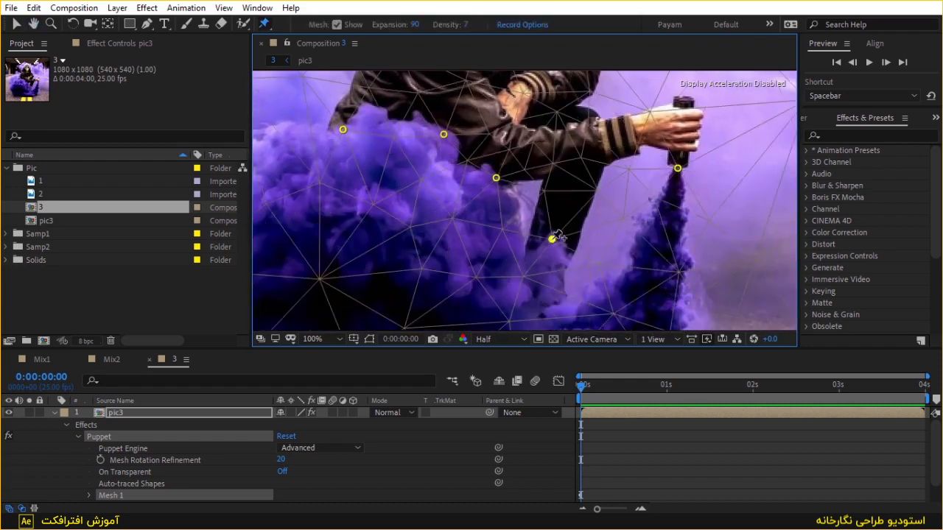
pyautogui.moveTo(563, 141); pyautogui.dragTo(543, 110)
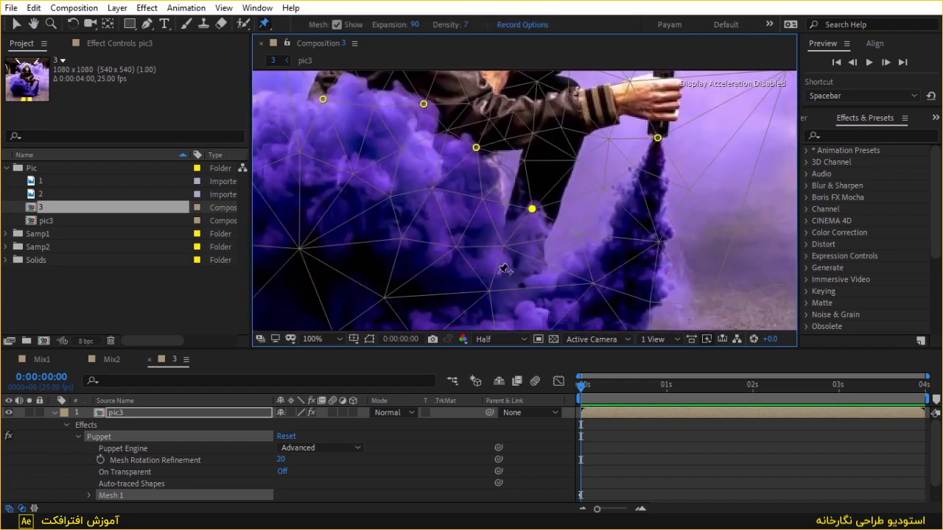
pyautogui.click(500, 269)
pyautogui.moveTo(500, 269); pyautogui.dragTo(383, 232)
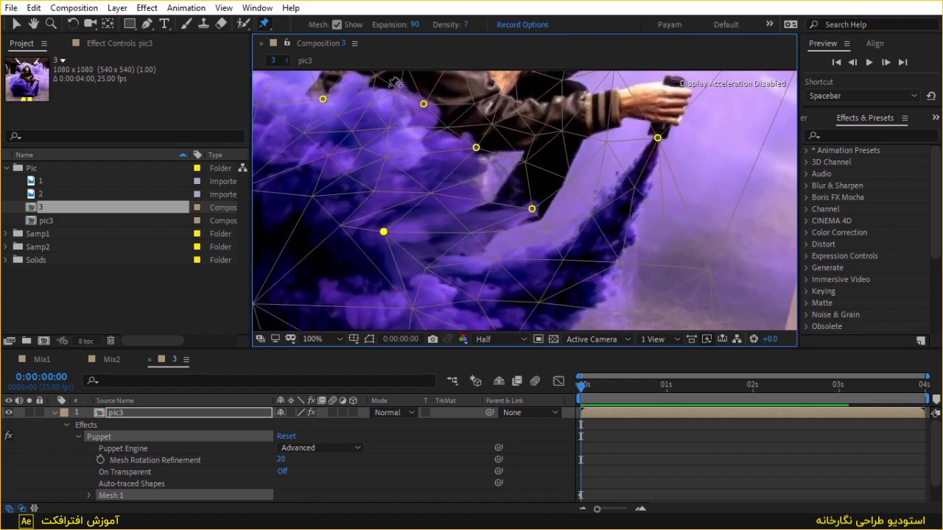
# - Frame the smoke stream and pin its middle and lower parts
pyautogui.scroll(-1, 548, 150)
pyautogui.scroll(-1, 548, 150)
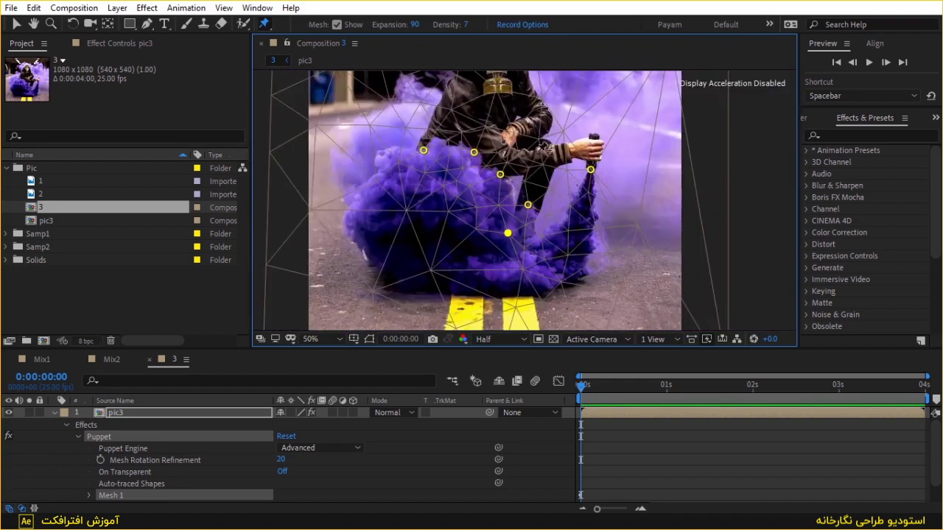
pyautogui.scroll(5, 549, 150)
pyautogui.scroll(1, 566, 201)
pyautogui.scroll(-5, 612, 239)
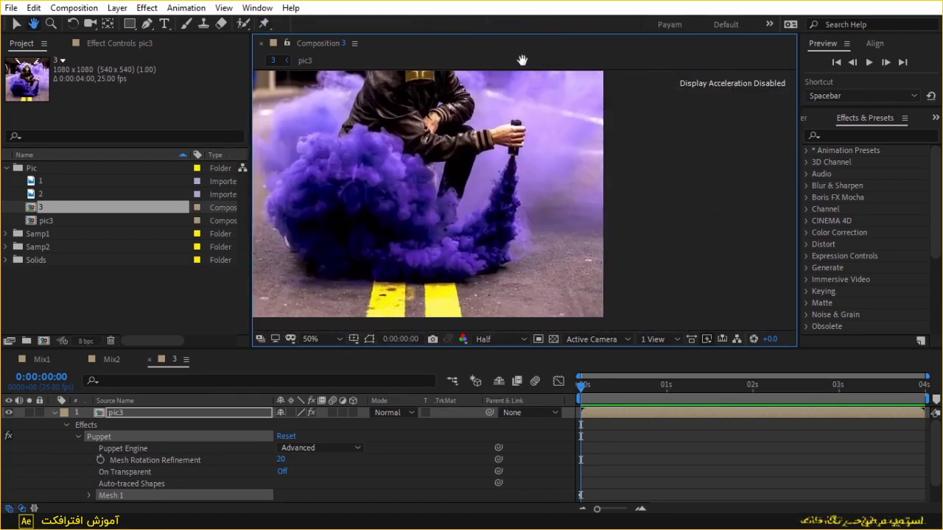
pyautogui.scroll(2, 513, 205)
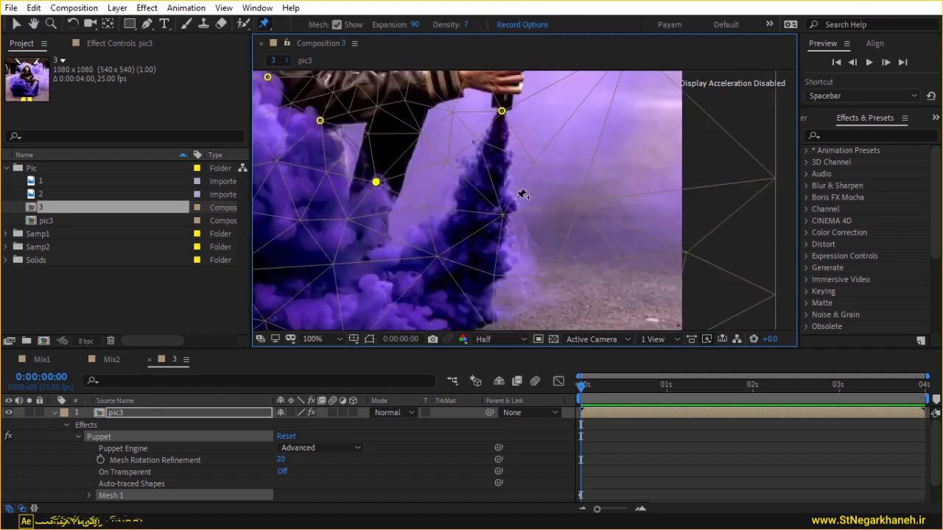
pyautogui.moveTo(622, 172); pyautogui.dragTo(649, 193)
pyautogui.hotkey('ctrl', 'p')
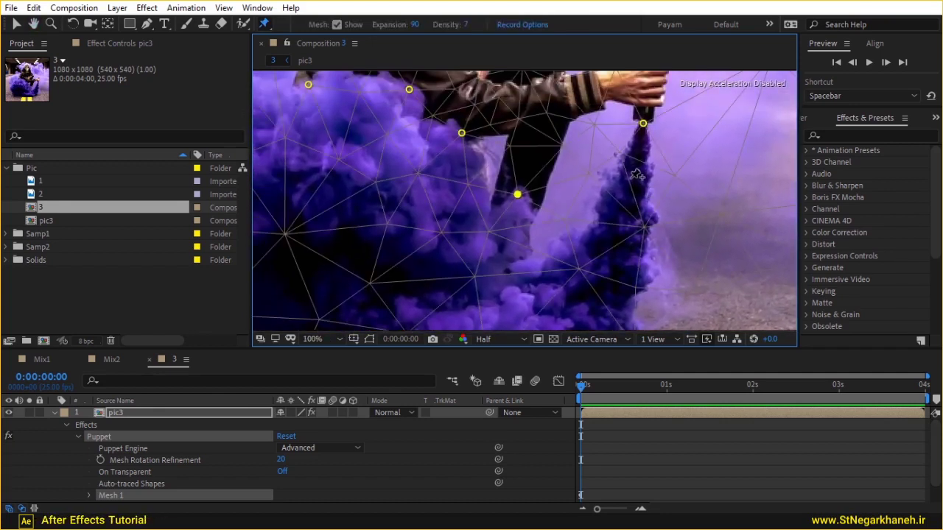
pyautogui.click(636, 160)
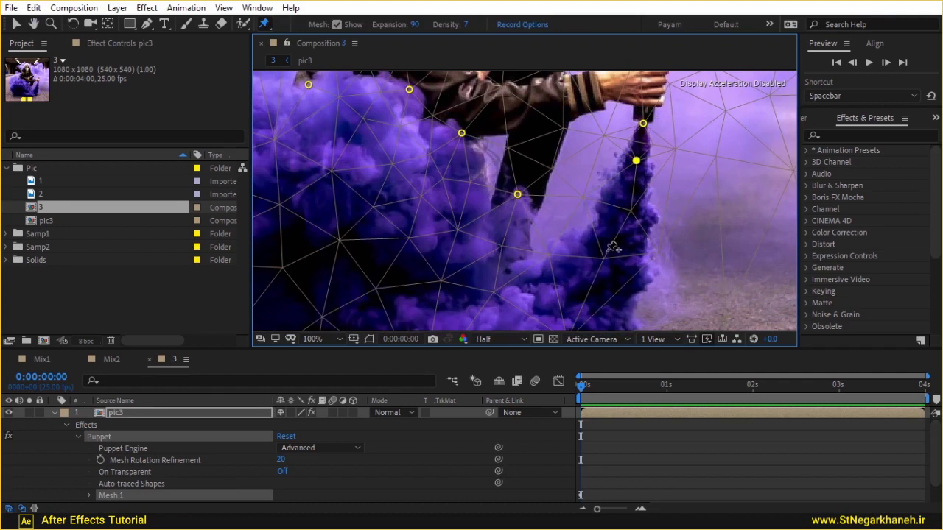
pyautogui.scroll(-5, 640, 236)
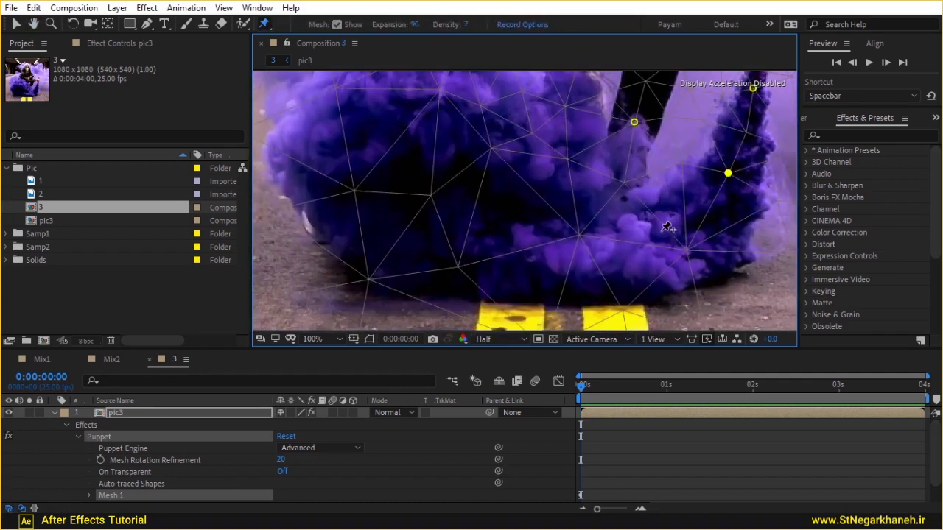
pyautogui.click(651, 235)
# - Pin the smoke cloud's upper, centre, bottom, left and lower-left areas
pyautogui.click(584, 145)
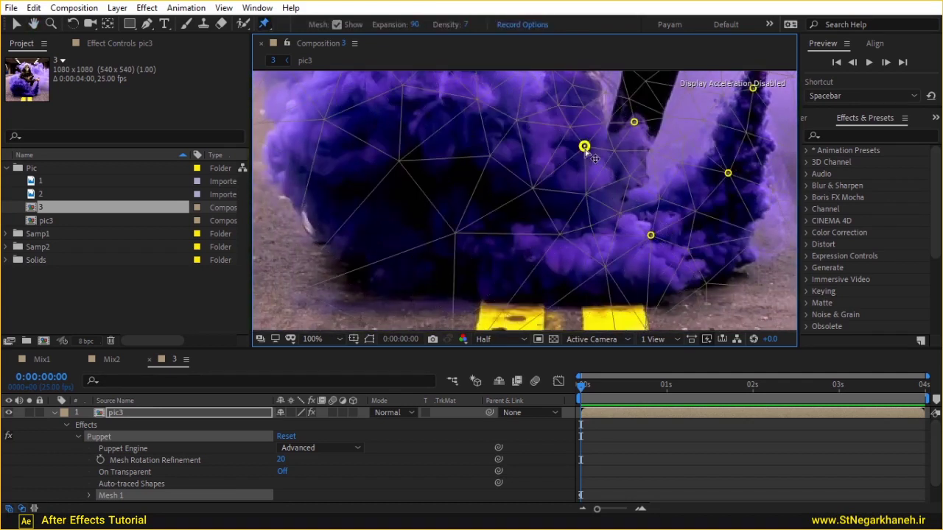
pyautogui.scroll(5, 545, 237)
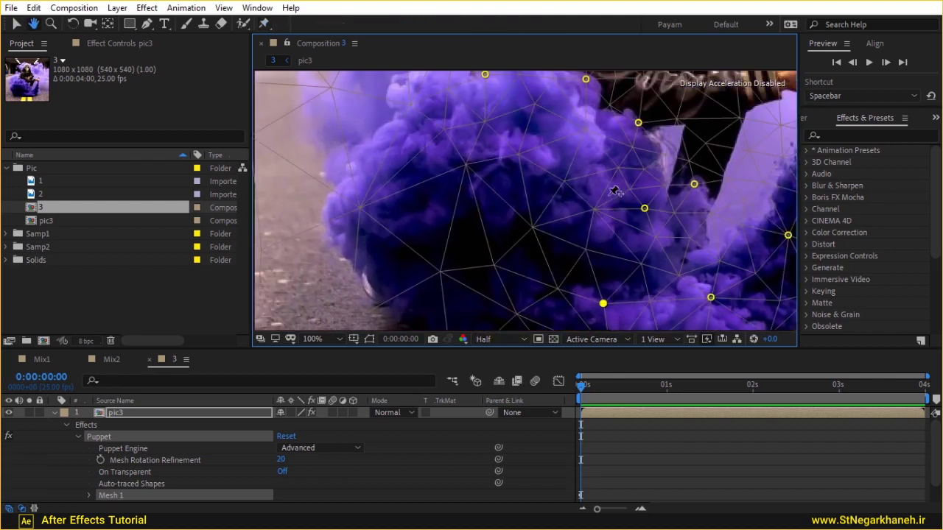
pyautogui.click(576, 134)
pyautogui.click(540, 194)
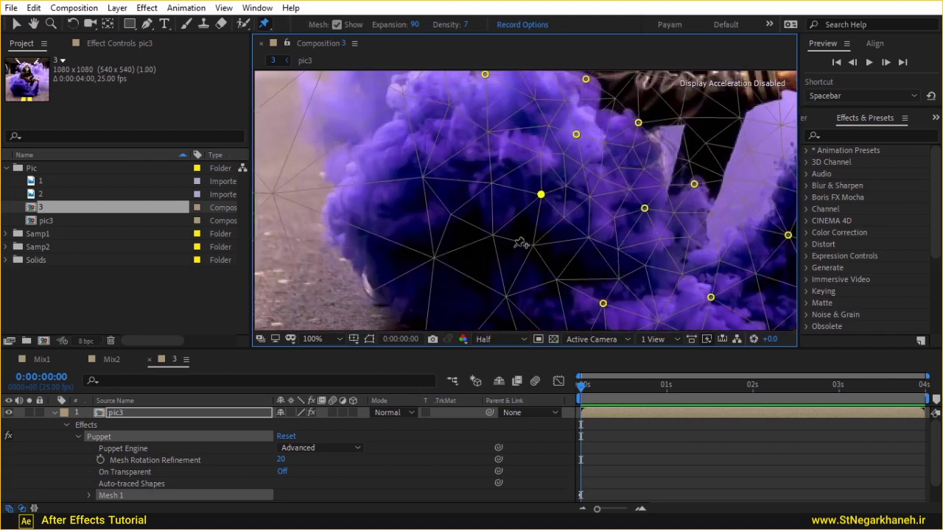
pyautogui.click(482, 286)
pyautogui.click(486, 114)
pyautogui.click(437, 176)
pyautogui.click(399, 239)
pyautogui.scroll(-2, 677, 140)
pyautogui.scroll(-1, 618, 148)
pyautogui.scroll(3, 635, 205)
pyautogui.scroll(-1, 648, 191)
pyautogui.scroll(1, 678, 177)
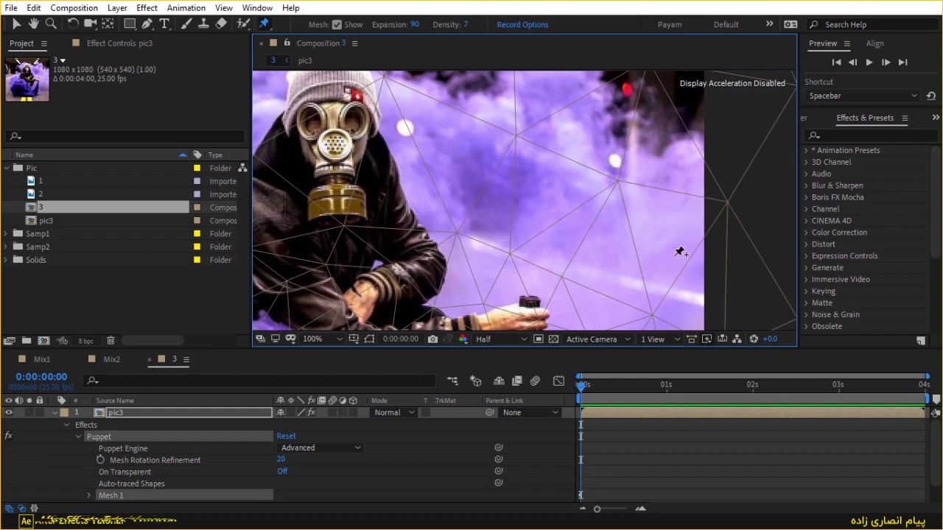
# - Add pins across the right-side purple smoke, undoing one that warped the image
pyautogui.click(647, 255)
pyautogui.click(687, 186)
pyautogui.scroll(-1, 688, 210)
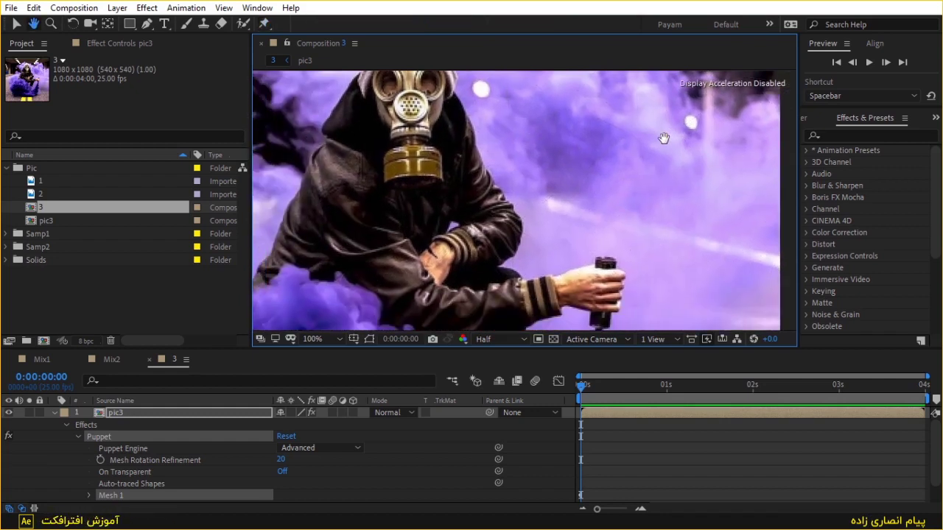
pyautogui.scroll(1, 634, 227)
pyautogui.click(592, 225)
pyautogui.click(618, 122)
pyautogui.scroll(-1, 571, 147)
pyautogui.scroll(1, 607, 219)
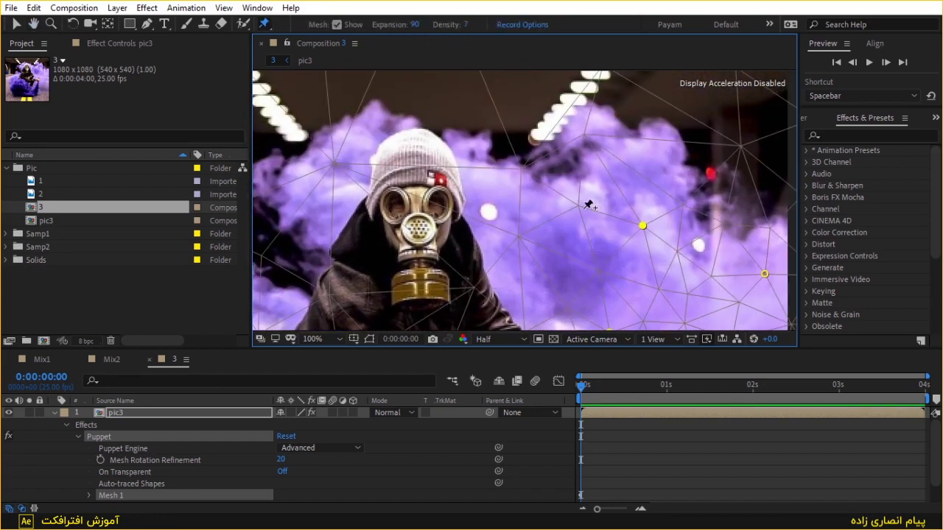
pyautogui.click(548, 234)
pyautogui.scroll(-1, 545, 151)
pyautogui.scroll(1, 522, 242)
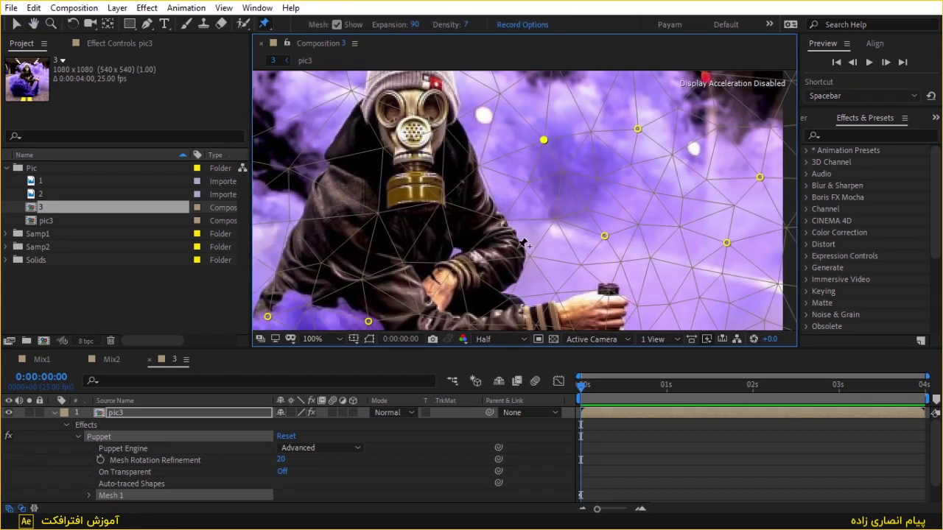
pyautogui.click(521, 244)
pyautogui.hotkey('ctrl', 'z')
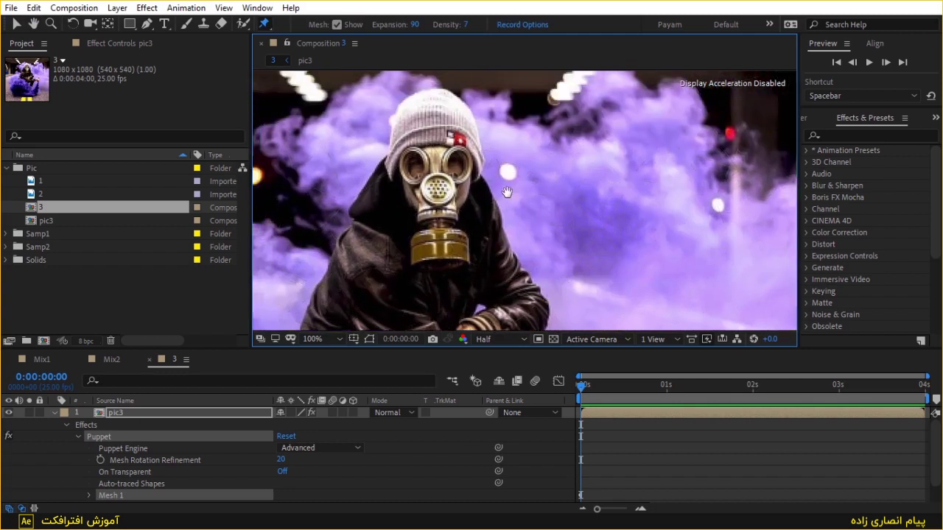
# - Pin the smoke beside the figure, the hat's top and left edge, and the lower cloud
pyautogui.click(503, 230)
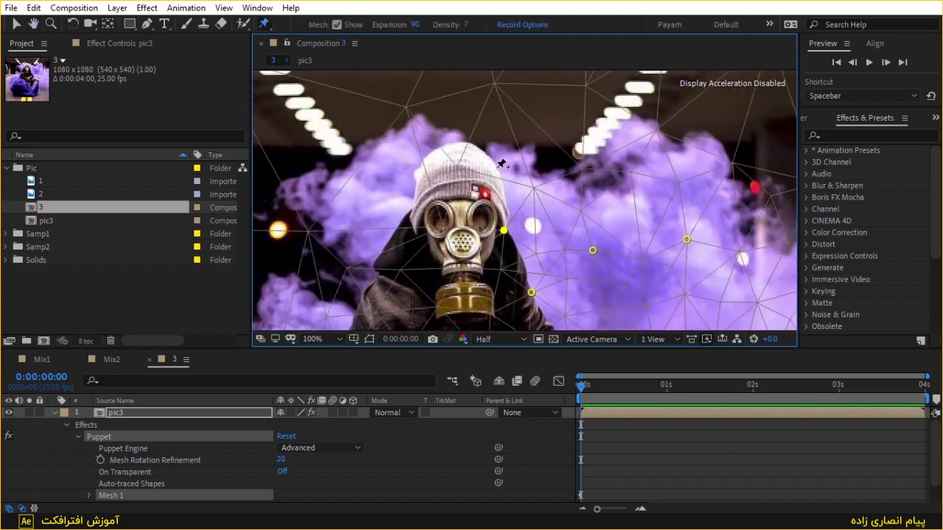
pyautogui.click(497, 169)
pyautogui.click(467, 144)
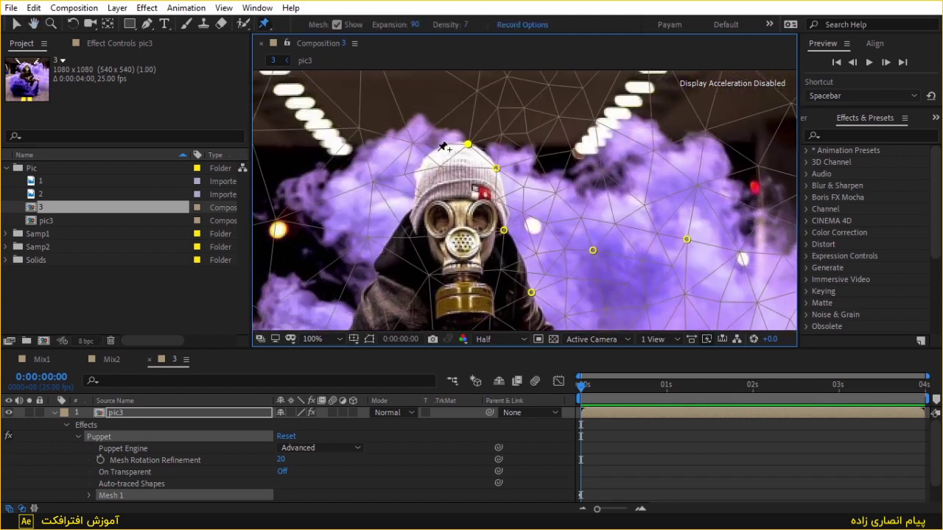
pyautogui.click(419, 162)
pyautogui.click(413, 208)
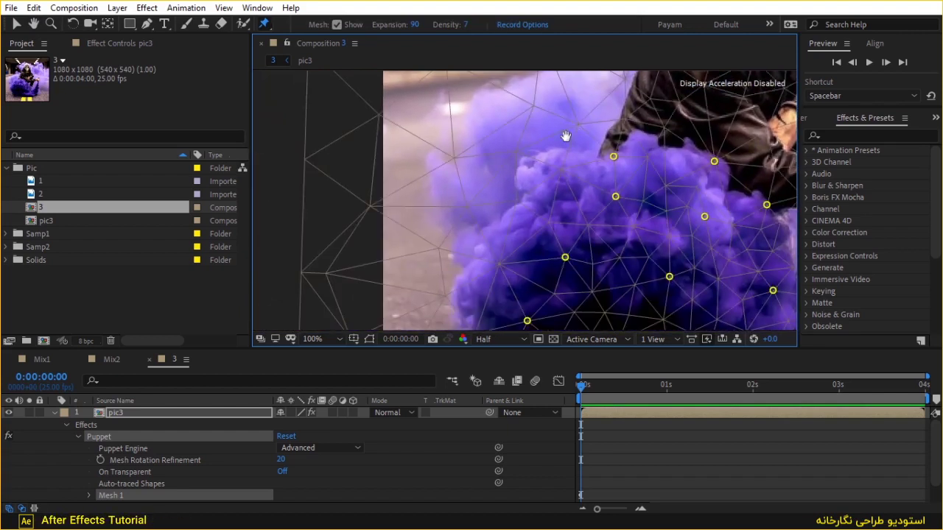
pyautogui.click(464, 234)
pyautogui.click(549, 134)
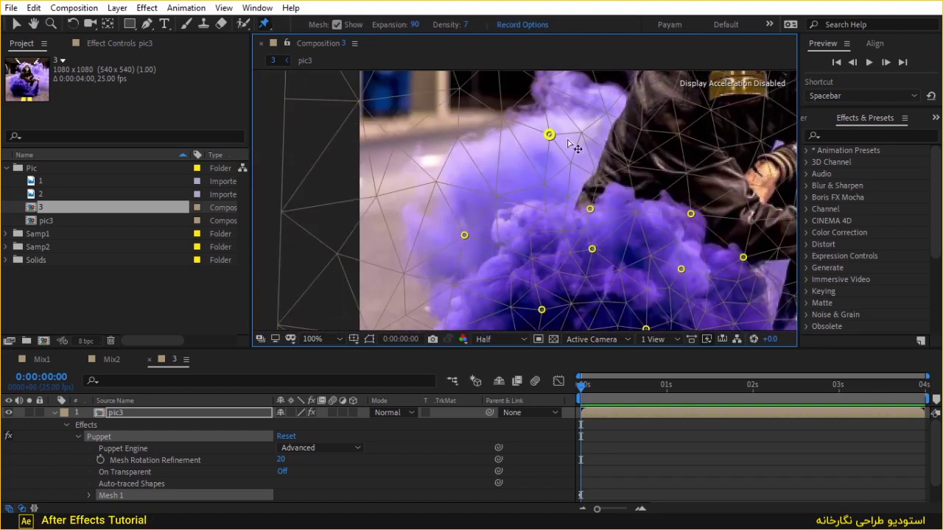
pyautogui.click(582, 183)
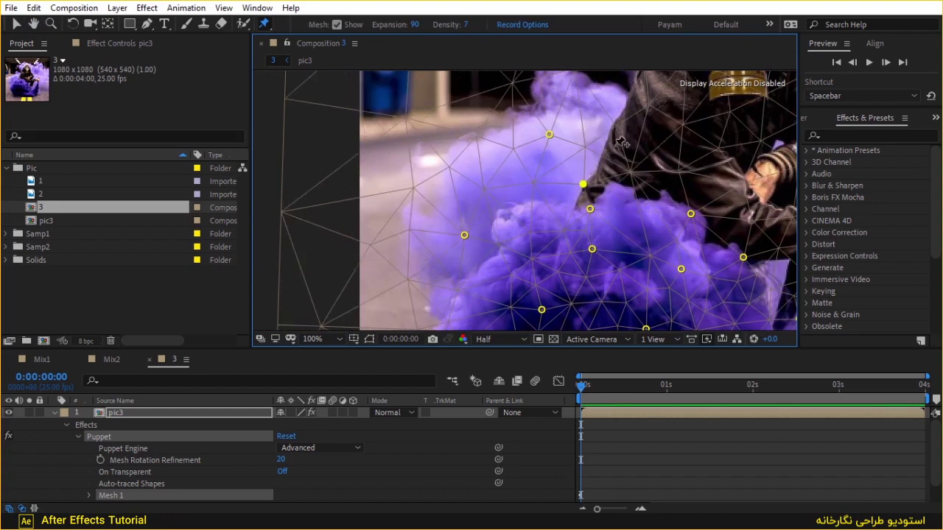
pyautogui.moveTo(612, 142); pyautogui.dragTo(624, 109)
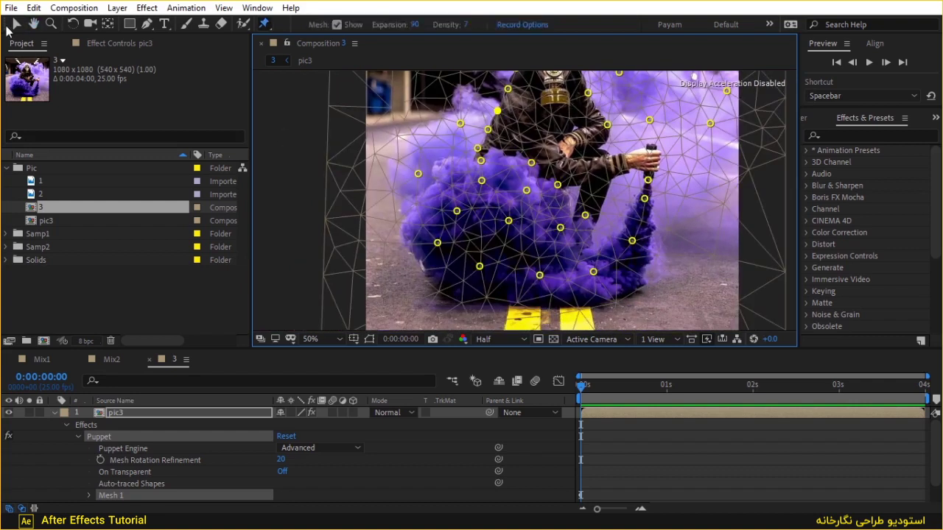
pyautogui.click(14, 24)
# - At the last frame (0:00:03:24), drag the plume-tip pins down to bend the smoke
pyautogui.click(614, 388)
pyautogui.press('End')
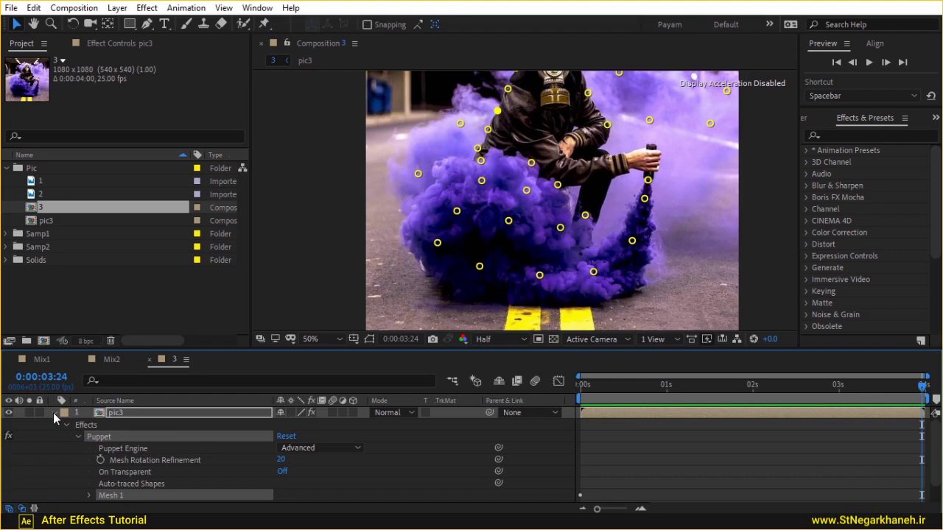
pyautogui.scroll(2, 655, 204)
pyautogui.click(589, 116)
pyautogui.moveTo(589, 120); pyautogui.dragTo(581, 157)
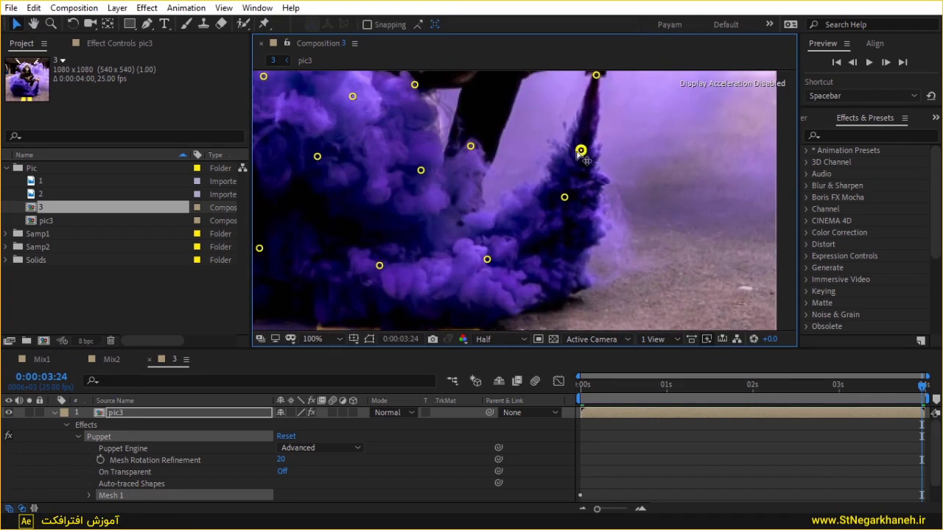
pyautogui.click(263, 23)
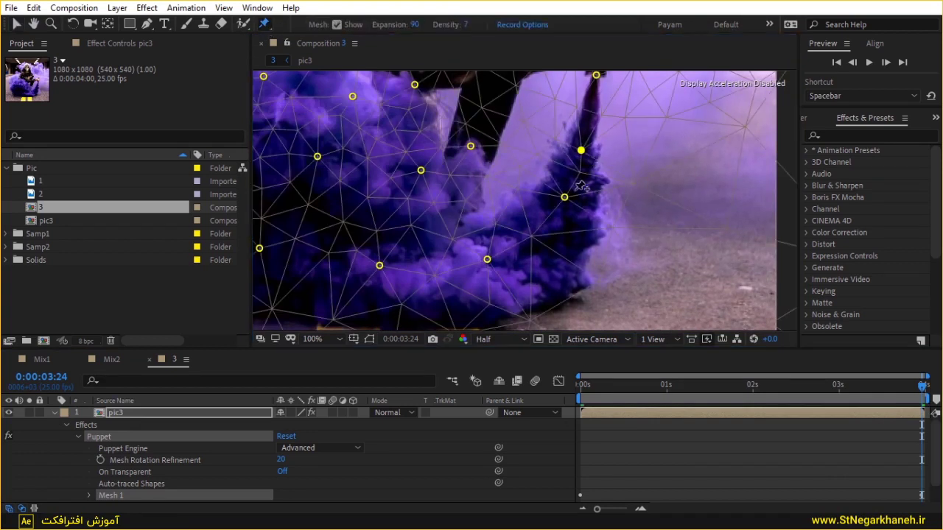
pyautogui.moveTo(564, 198); pyautogui.dragTo(522, 240)
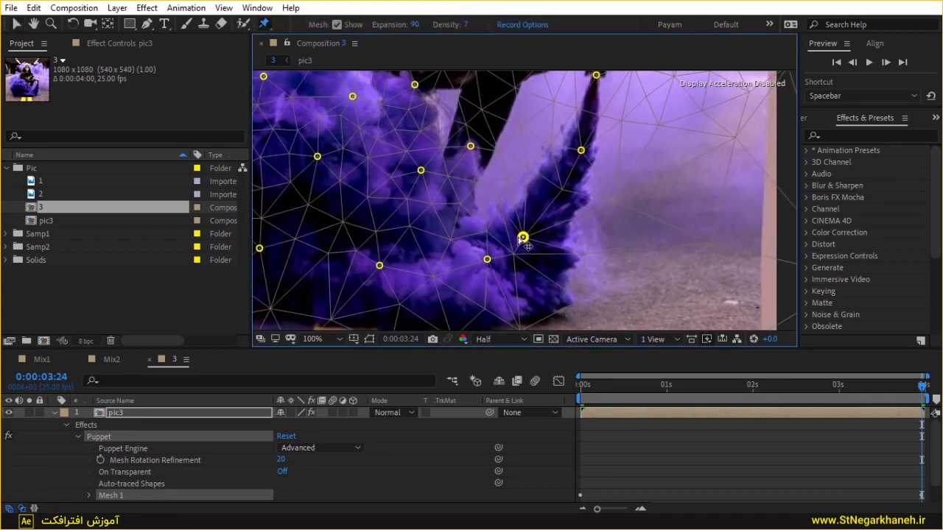
# - Drag further smoke pins left and up-left to reshape the purple cloud
pyautogui.press('h')
pyautogui.hotkey('ctrl', 'p')
pyautogui.moveTo(666, 208); pyautogui.dragTo(556, 231)
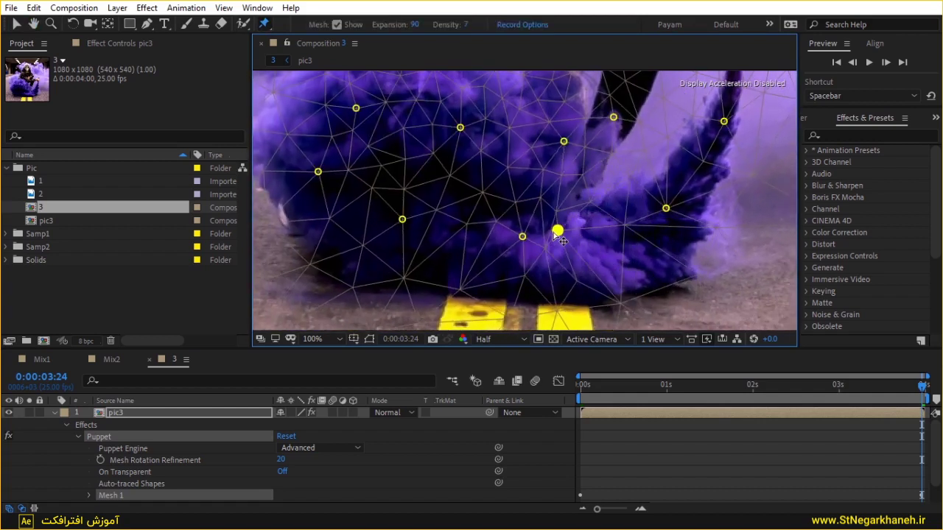
pyautogui.moveTo(564, 140); pyautogui.dragTo(512, 115)
pyautogui.moveTo(535, 246)
pyautogui.mouseDown()
pyautogui.moveTo(662, 247)
pyautogui.moveTo(503, 212)
pyautogui.mouseUp()
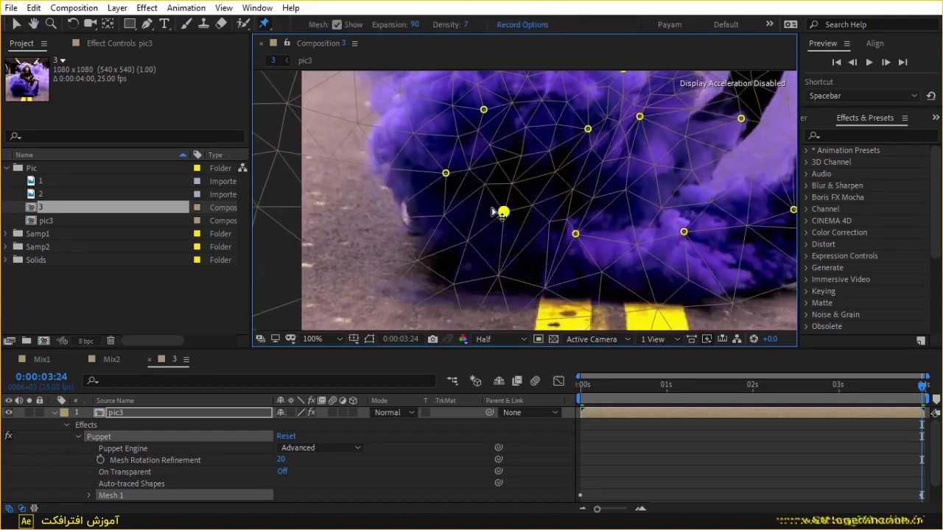
pyautogui.moveTo(567, 159)
pyautogui.mouseDown()
pyautogui.moveTo(604, 260)
pyautogui.moveTo(590, 206)
pyautogui.mouseUp()
pyautogui.moveTo(659, 170); pyautogui.dragTo(530, 141)
pyautogui.moveTo(520, 211); pyautogui.dragTo(477, 190)
pyautogui.moveTo(482, 273); pyautogui.dragTo(447, 257)
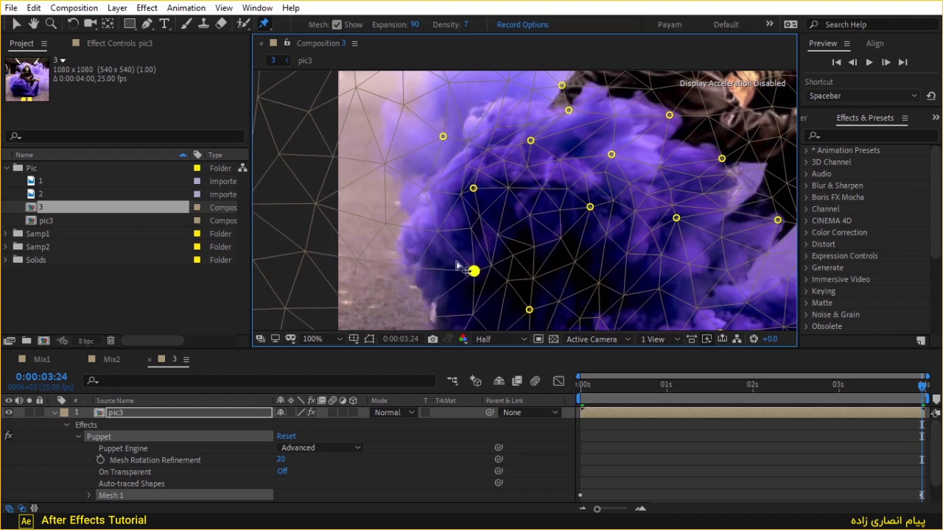
pyautogui.press('space')
# - Pull a lower smoke pin up-right and raise a pin at the smoke's top edge
pyautogui.moveTo(421, 297); pyautogui.dragTo(447, 251)
pyautogui.moveTo(507, 196); pyautogui.dragTo(516, 174)
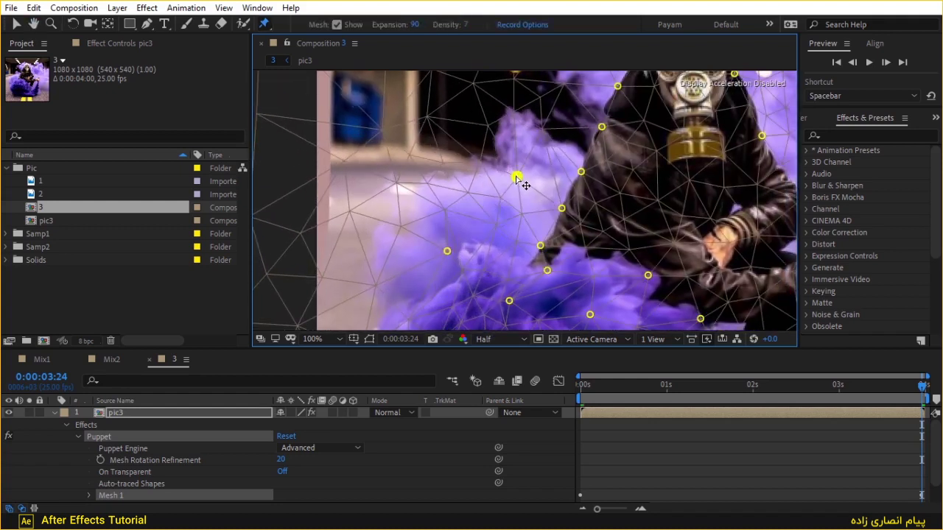
pyautogui.press('space')
pyautogui.moveTo(421, 245); pyautogui.dragTo(387, 259)
pyautogui.press(',')
pyautogui.press(',')
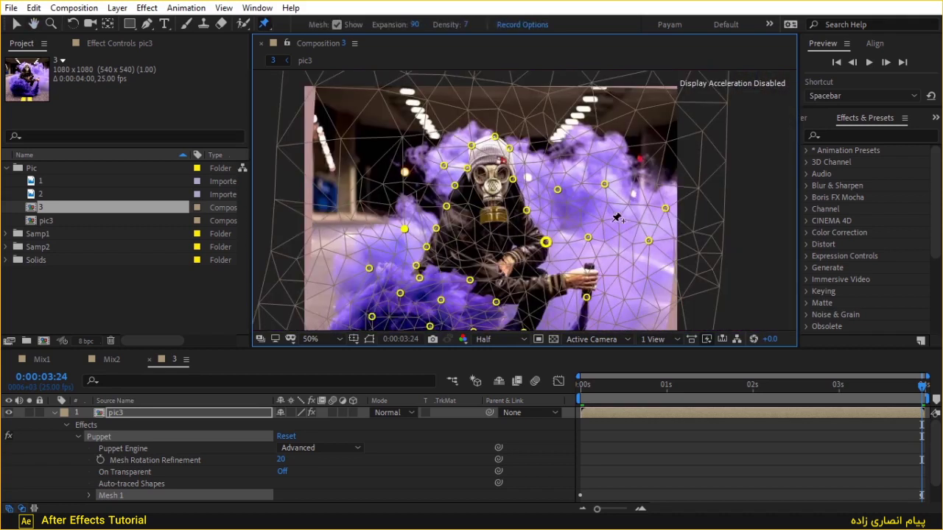
# - Shift the right-hand smoke pins and the pin beside the hat left, then start a preview
pyautogui.moveTo(665, 208); pyautogui.dragTo(640, 207)
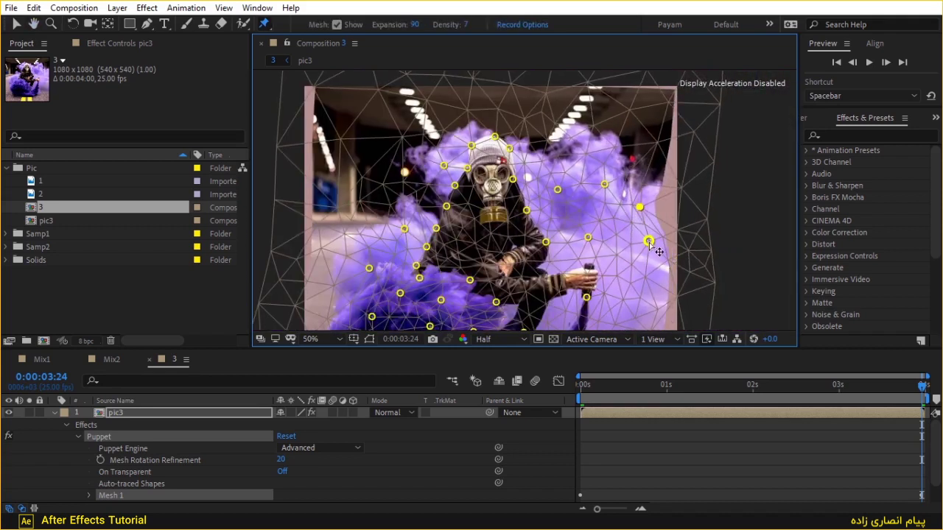
pyautogui.moveTo(648, 241); pyautogui.dragTo(574, 234)
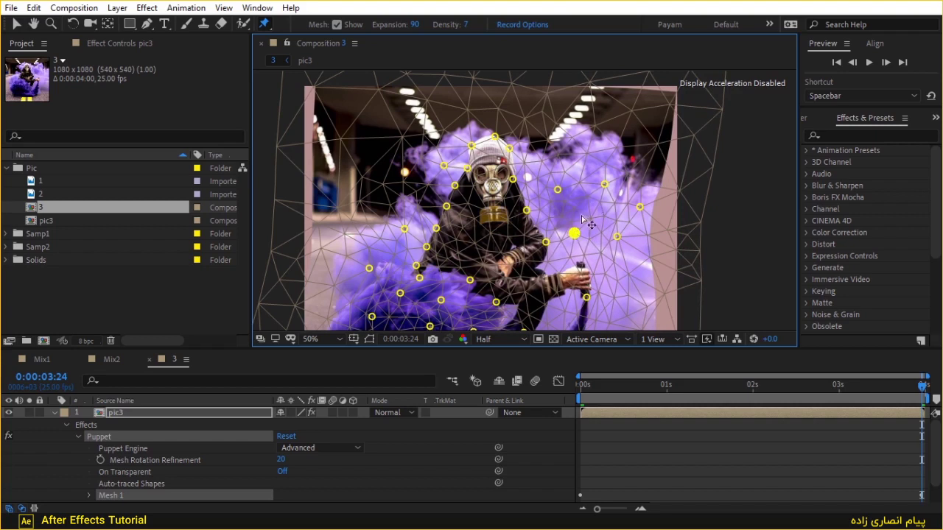
pyautogui.moveTo(605, 183); pyautogui.dragTo(545, 184)
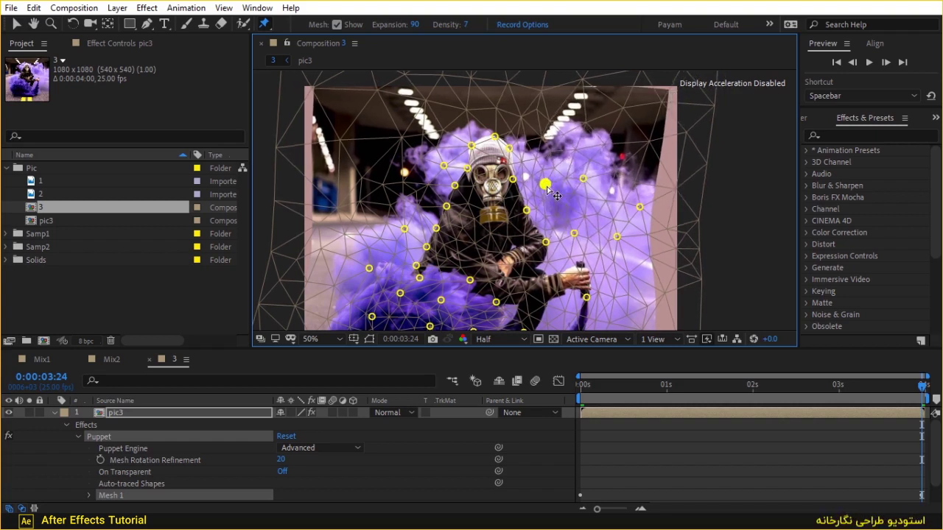
pyautogui.press('.')
pyautogui.moveTo(513, 136); pyautogui.dragTo(635, 143)
pyautogui.moveTo(485, 139); pyautogui.dragTo(467, 131)
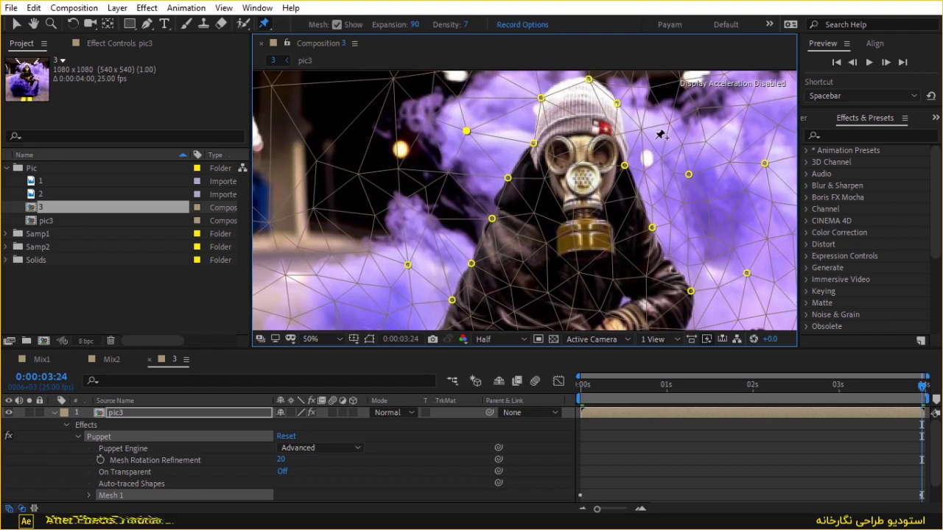
pyautogui.press(',')
pyautogui.press('h')
pyautogui.hotkey('ctrl', 'p')
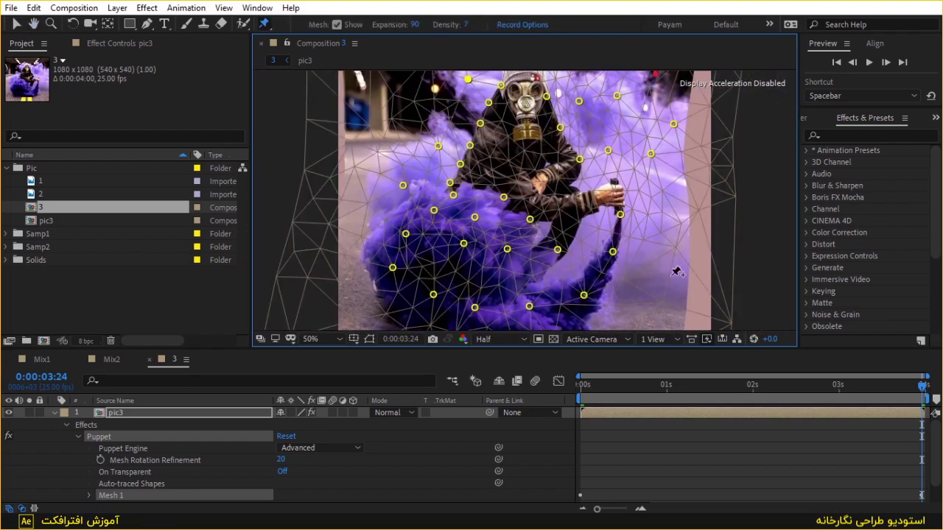
pyautogui.press('space')
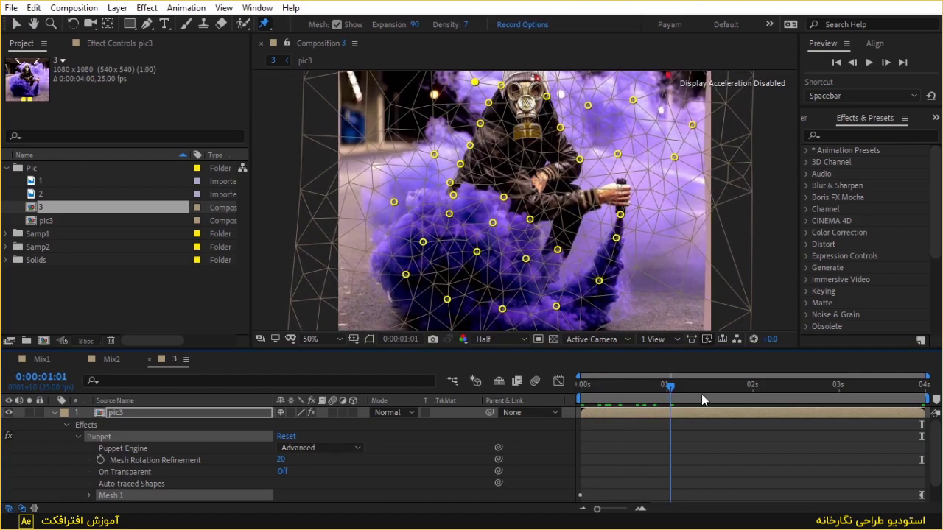
# - Stop the preview, collapse pic3's properties, switch to the Selection tool and select pic3
pyautogui.press('space')
pyautogui.press('space')
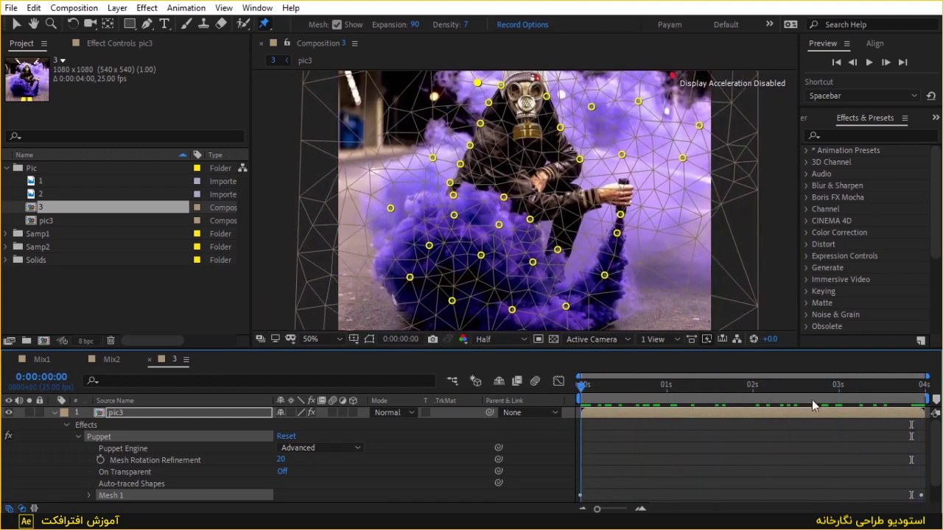
pyautogui.press('space')
pyautogui.click(53, 413)
pyautogui.press('v')
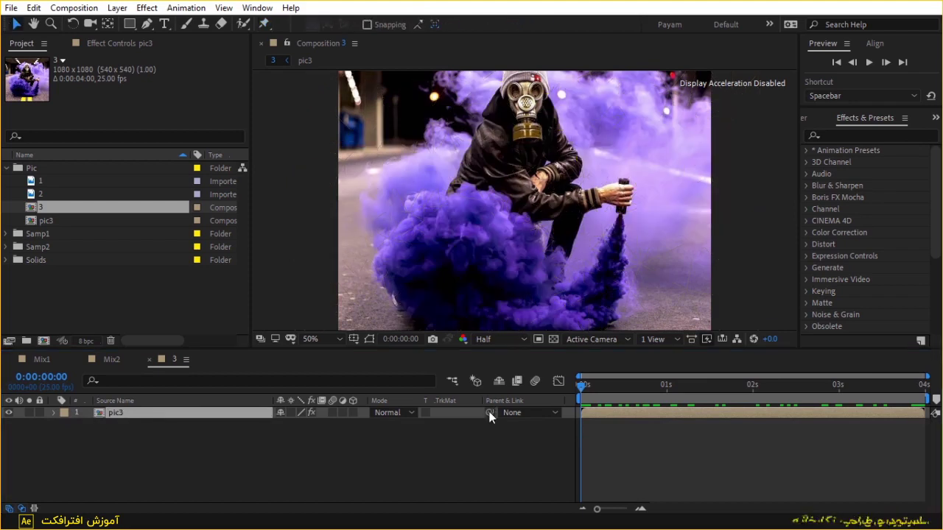
pyautogui.click(177, 413)
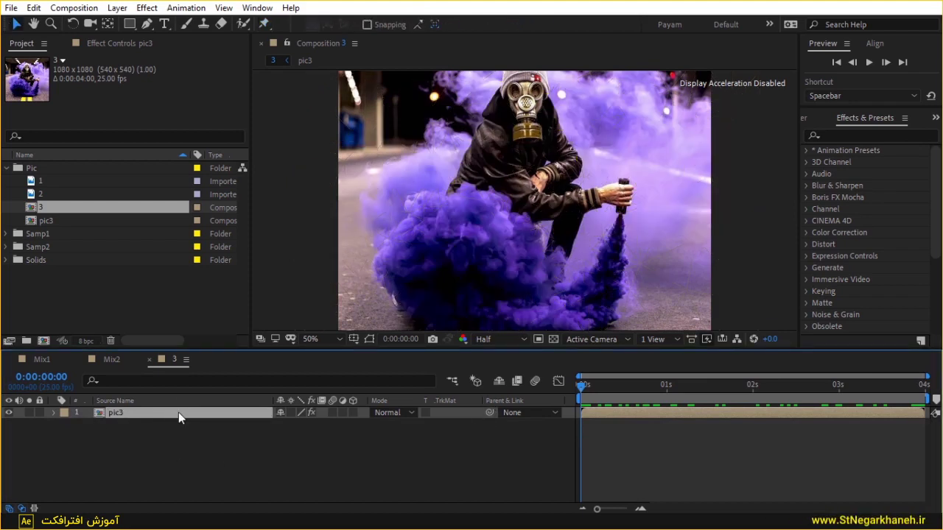
# - Duplicate pic3 and delete the Puppet effect from the top copy
pyautogui.hotkey('ctrl', 'd')
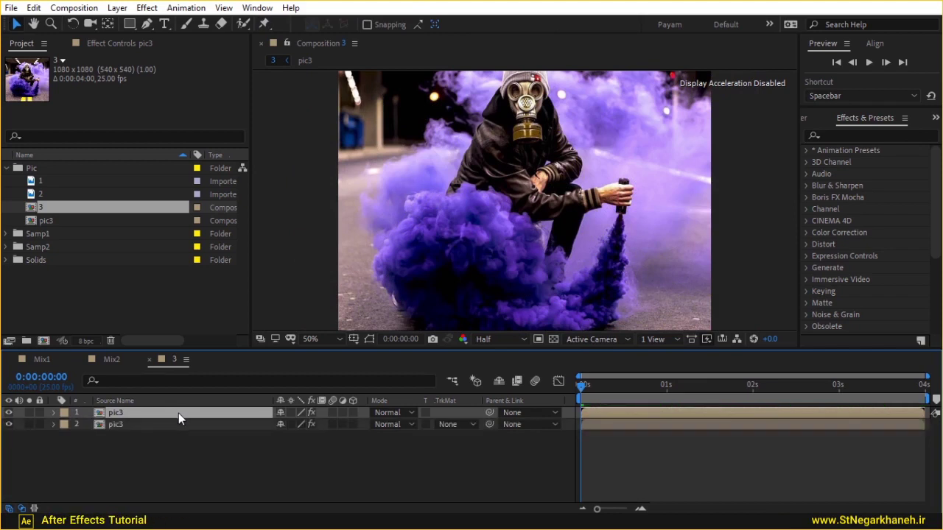
pyautogui.click(114, 44)
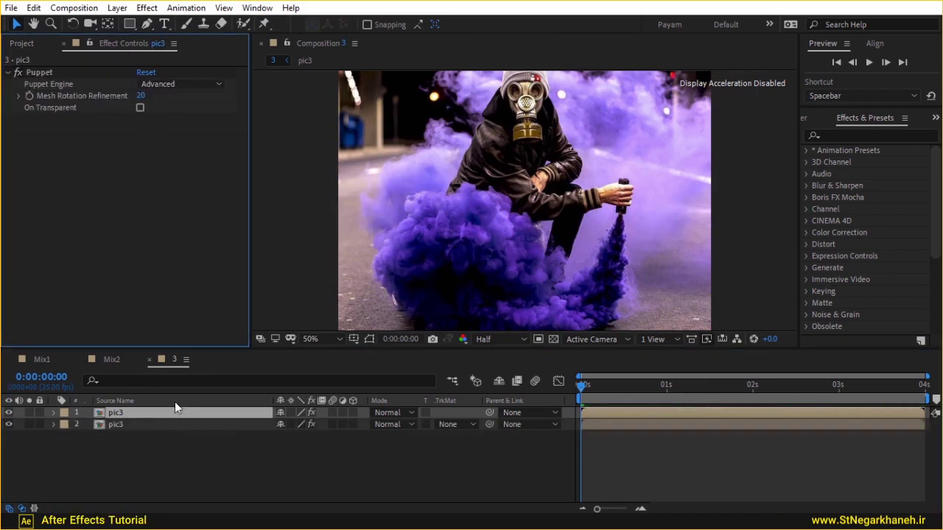
pyautogui.click(46, 72)
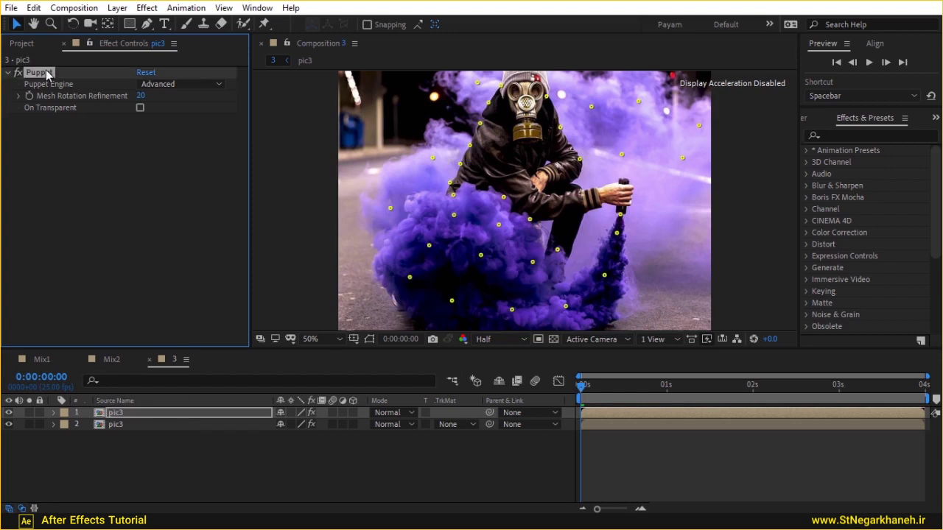
pyautogui.press('Delete')
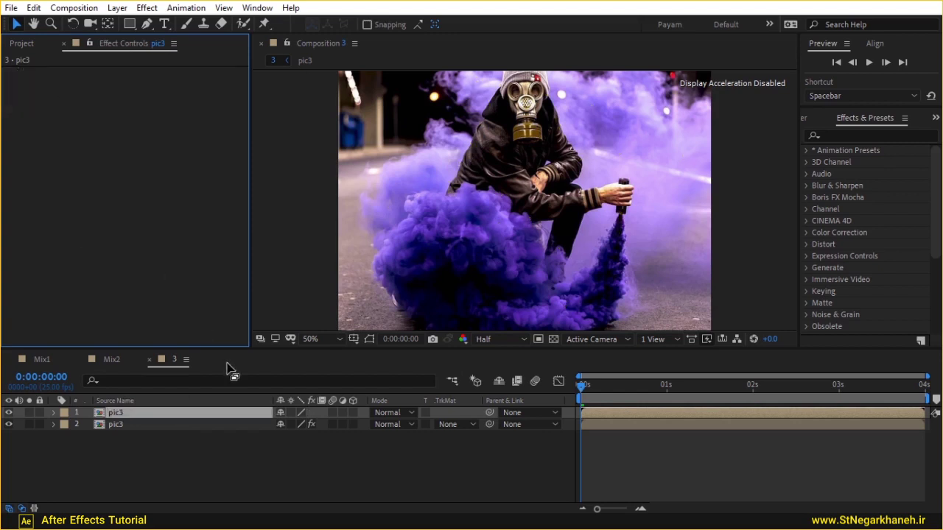
# - Add a third plain pic3 copy and move the puppet-animated layer to second place
pyautogui.click(219, 414)
pyautogui.hotkey('ctrl', 'd')
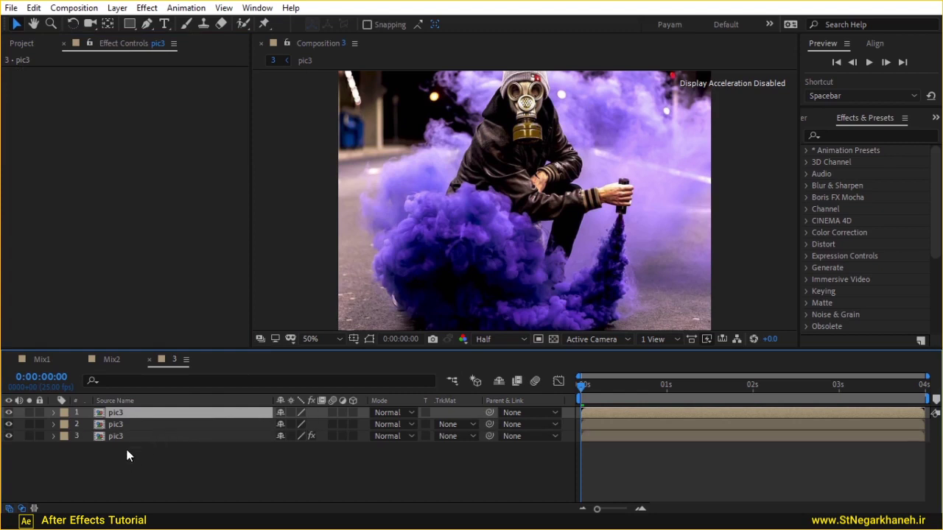
pyautogui.moveTo(125, 416); pyautogui.dragTo(131, 448)
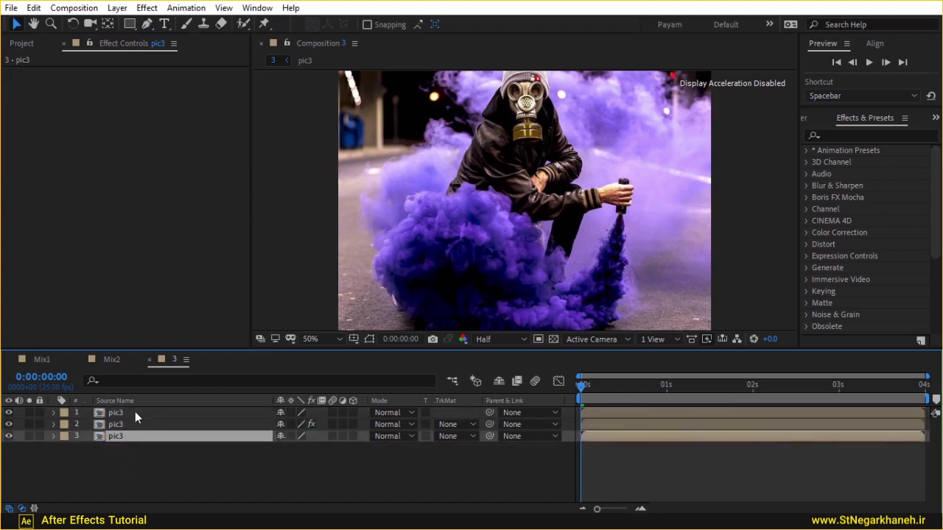
pyautogui.click(135, 412)
pyautogui.click(124, 424)
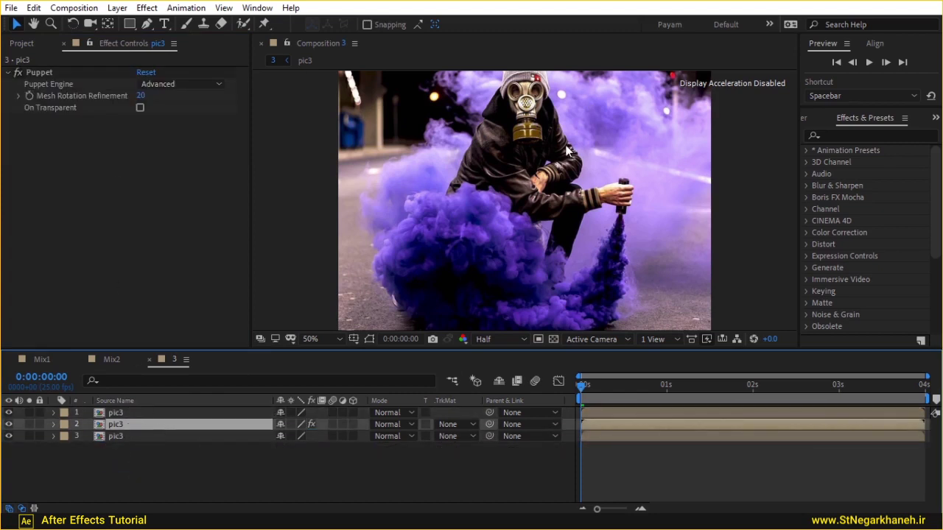
pyautogui.click(155, 414)
pyautogui.click(149, 438)
pyautogui.click(140, 416)
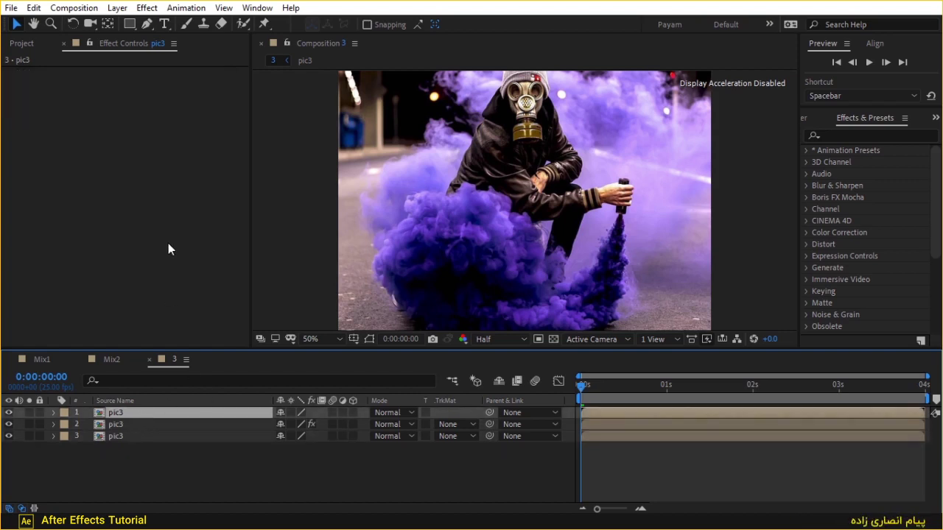
# - With the Pen tool, trace mask points along the smoke cloud's right edge and top
pyautogui.click(146, 24)
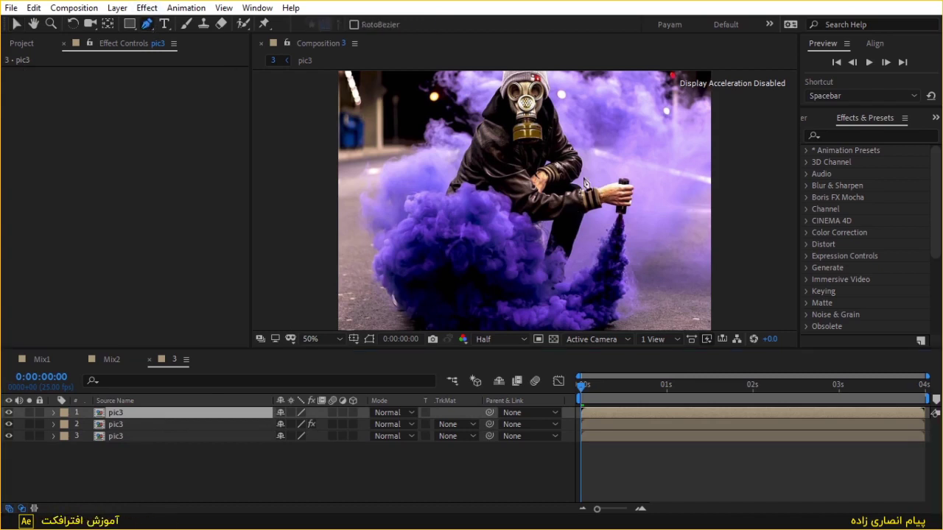
pyautogui.click(585, 183)
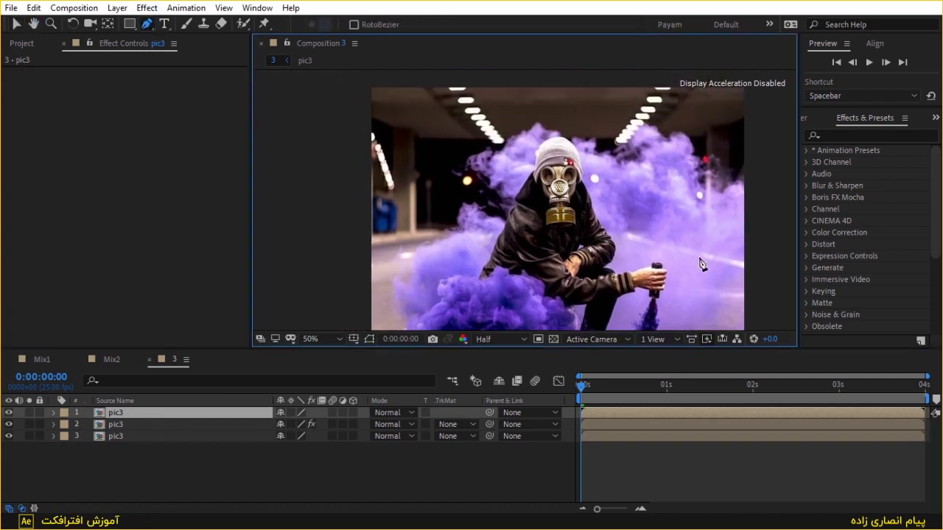
pyautogui.moveTo(635, 220); pyautogui.dragTo(554, 204)
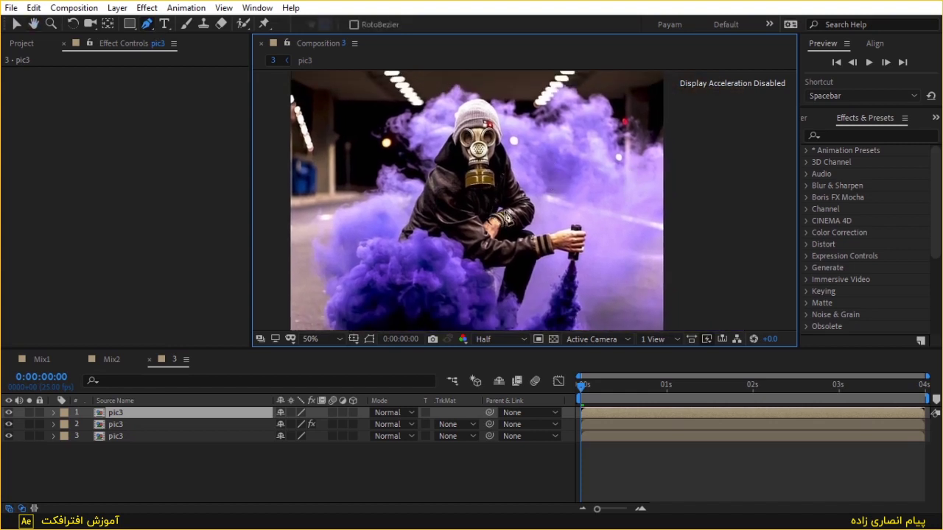
pyautogui.moveTo(486, 202)
pyautogui.mouseDown()
pyautogui.moveTo(484, 240)
pyautogui.moveTo(409, 137)
pyautogui.mouseUp()
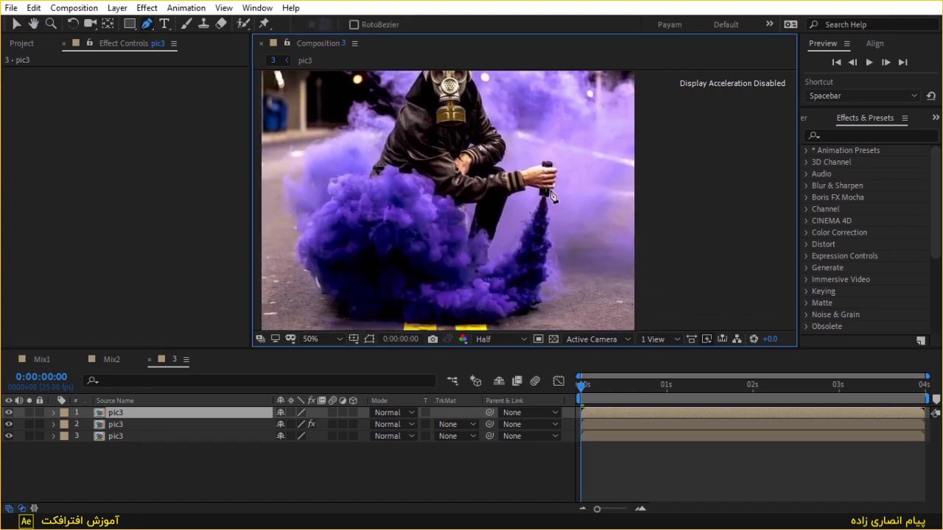
pyautogui.moveTo(475, 129); pyautogui.dragTo(494, 211)
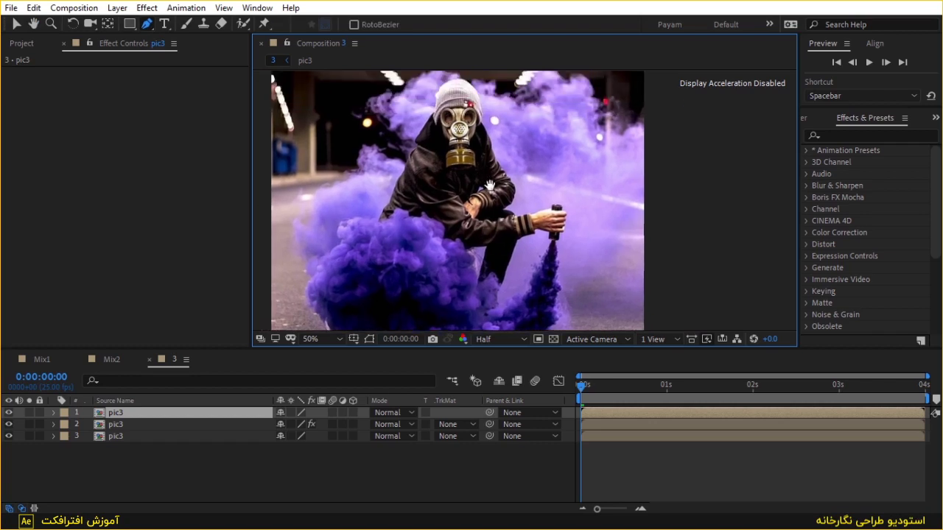
pyautogui.click(664, 162)
pyautogui.click(613, 182)
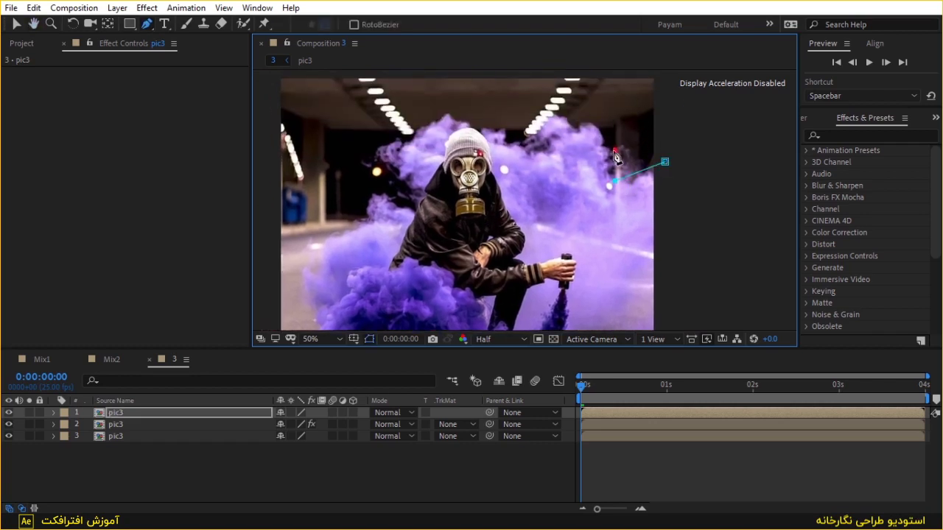
pyautogui.click(594, 121)
pyautogui.click(556, 116)
pyautogui.click(505, 140)
pyautogui.click(473, 127)
pyautogui.click(448, 116)
# - Continue the mask points down the smoke's left side
pyautogui.click(422, 127)
pyautogui.click(409, 140)
pyautogui.click(378, 148)
pyautogui.click(401, 177)
pyautogui.click(411, 186)
pyautogui.click(417, 197)
pyautogui.click(416, 215)
pyautogui.click(399, 207)
pyautogui.click(372, 205)
# - Extend the mask around the smoke's lower left and along its base
pyautogui.moveTo(352, 258); pyautogui.dragTo(406, 118)
pyautogui.click(375, 120)
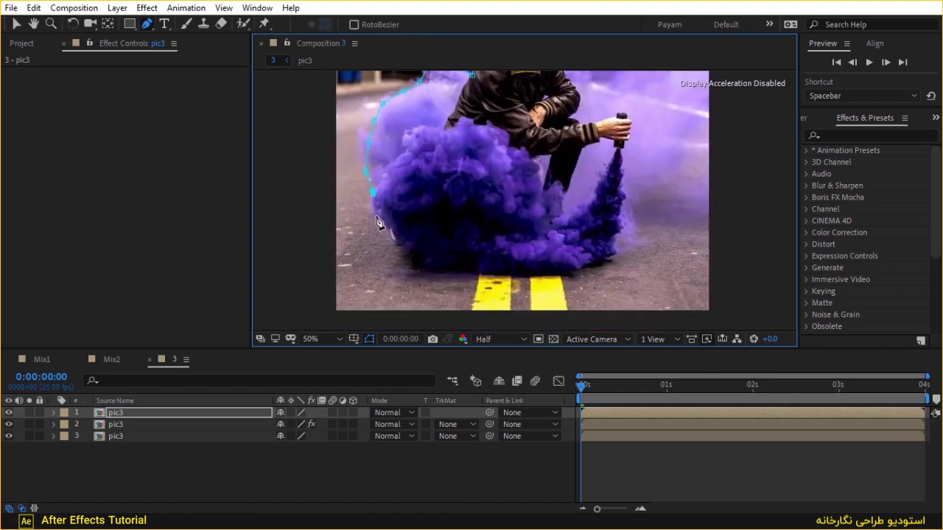
pyautogui.moveTo(419, 264); pyautogui.dragTo(429, 268)
pyautogui.click(534, 272)
pyautogui.click(579, 268)
pyautogui.moveTo(606, 257); pyautogui.dragTo(623, 251)
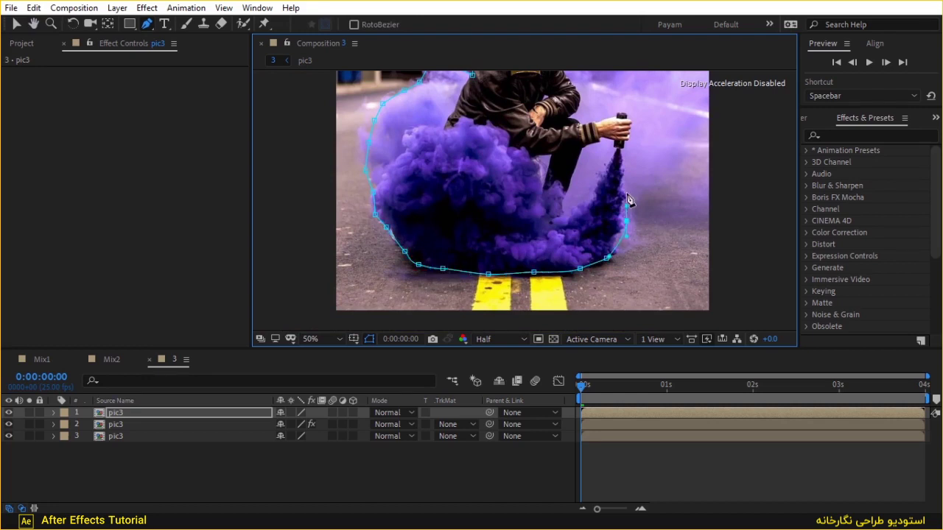
# - Trace the mask down along the spray, then back up between the leg and smoke
pyautogui.scroll(3, 625, 169)
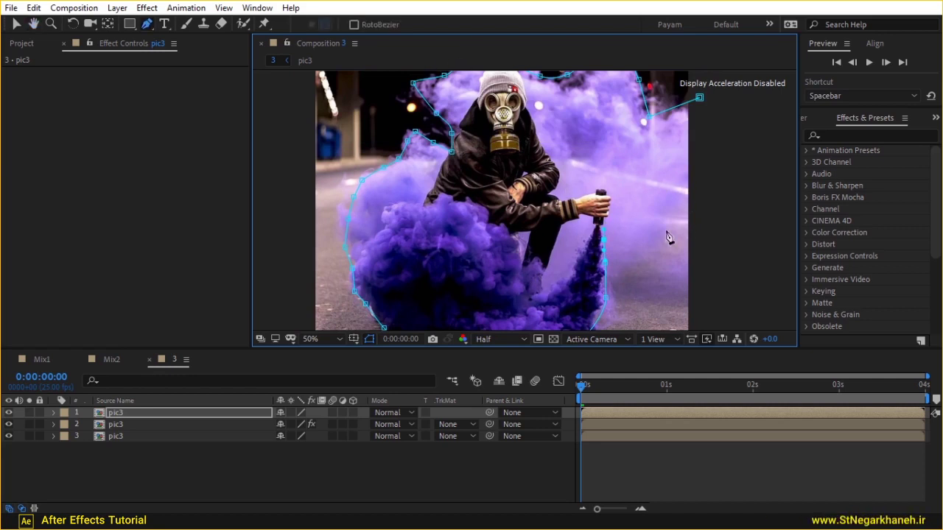
pyautogui.scroll(2, 601, 229)
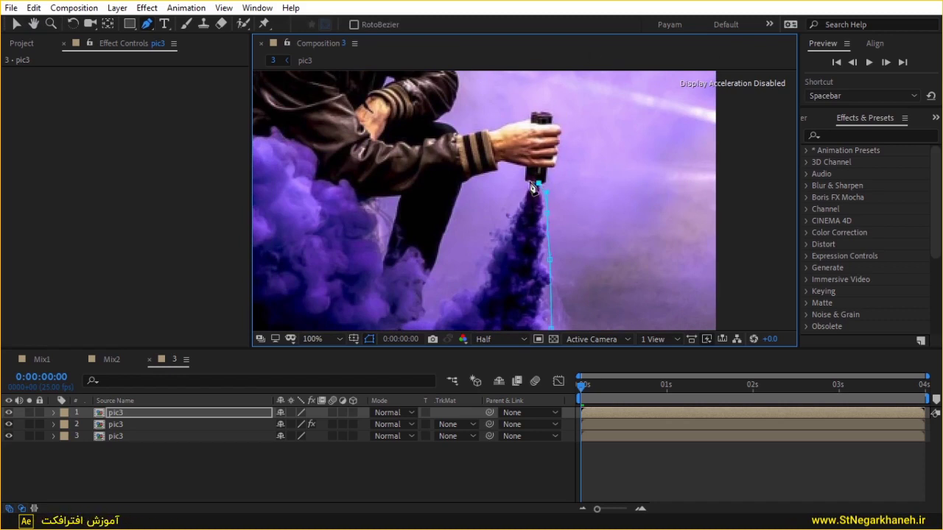
pyautogui.click(520, 207)
pyautogui.click(498, 240)
pyautogui.click(486, 272)
pyautogui.click(470, 298)
pyautogui.click(439, 312)
pyautogui.click(422, 320)
pyautogui.click(421, 275)
pyautogui.click(415, 246)
pyautogui.click(384, 262)
pyautogui.click(367, 199)
pyautogui.moveTo(367, 202); pyautogui.dragTo(525, 254)
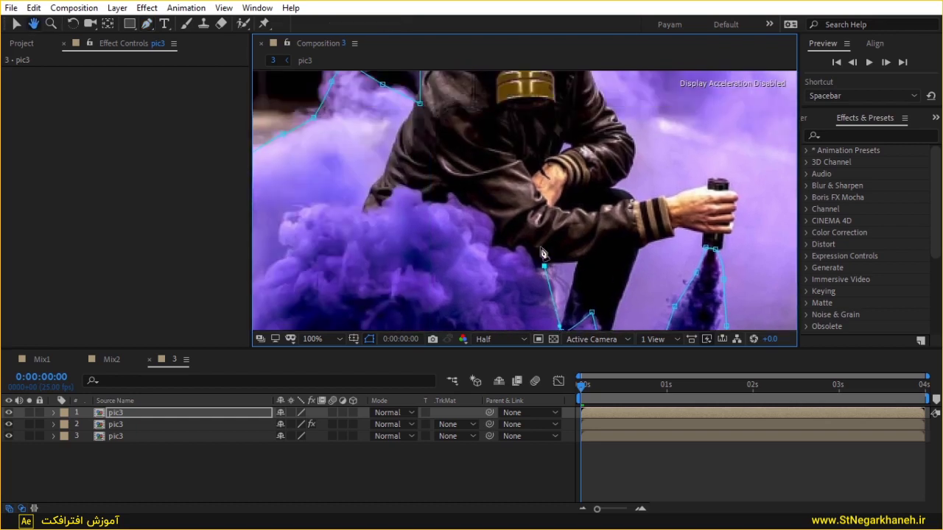
# - Run the mask up the leg, jacket and shoulder, close it, and reshape around the hat
pyautogui.click(491, 244)
pyautogui.click(491, 219)
pyautogui.click(451, 195)
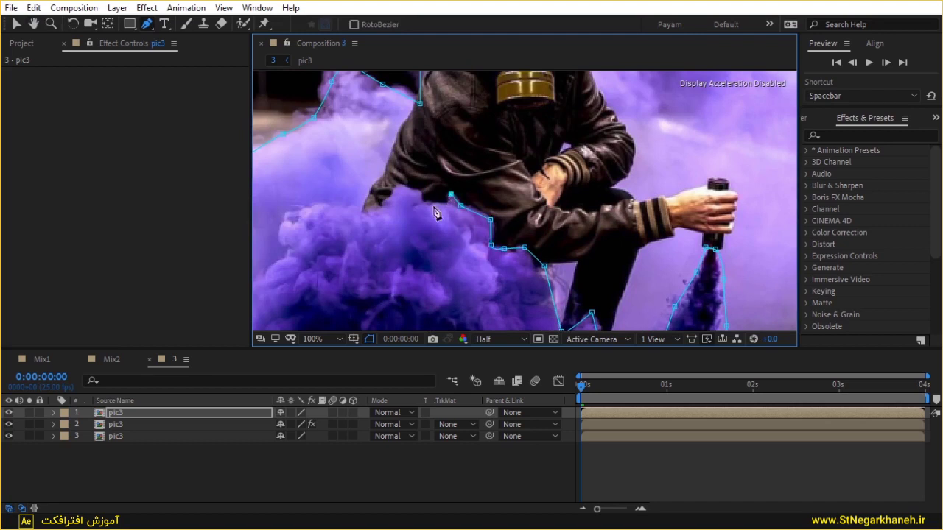
pyautogui.click(390, 205)
pyautogui.click(363, 208)
pyautogui.click(394, 151)
pyautogui.click(417, 92)
pyautogui.moveTo(431, 100); pyautogui.dragTo(420, 188)
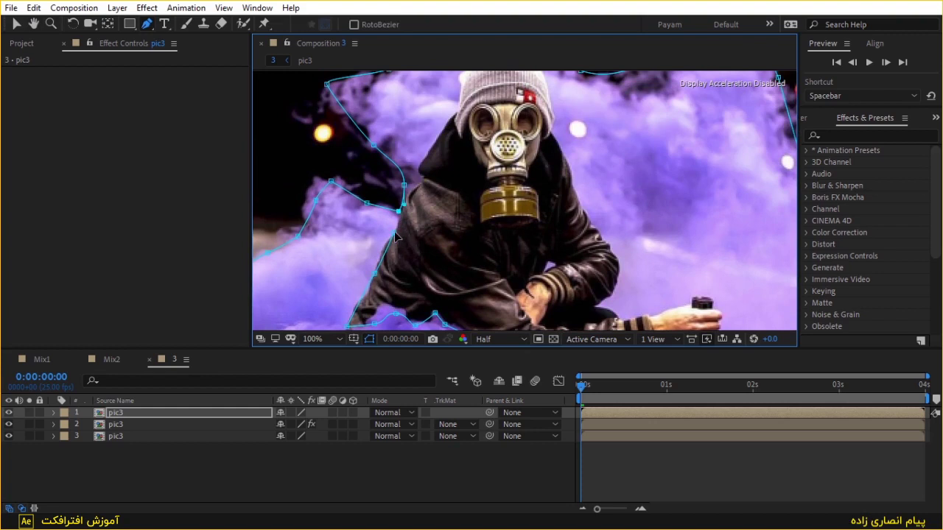
pyautogui.click(423, 178)
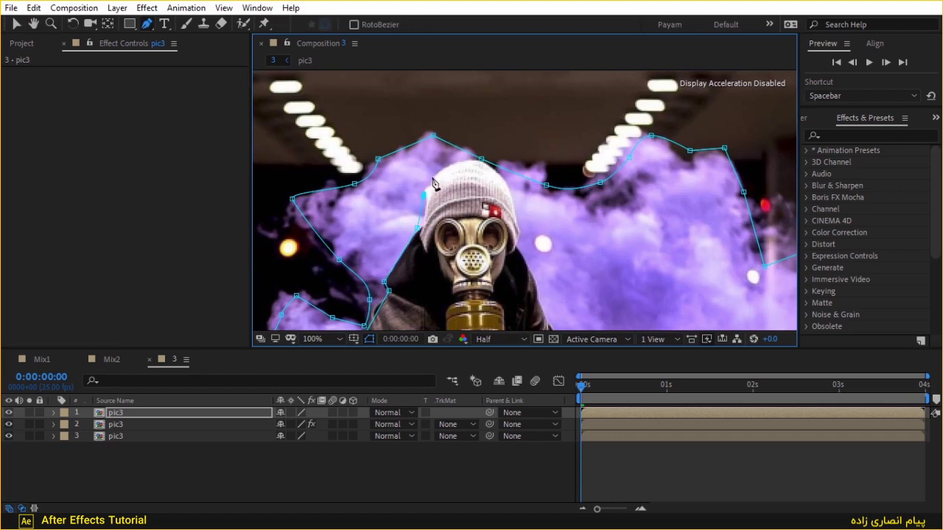
pyautogui.click(441, 164)
pyautogui.click(503, 184)
pyautogui.click(483, 158)
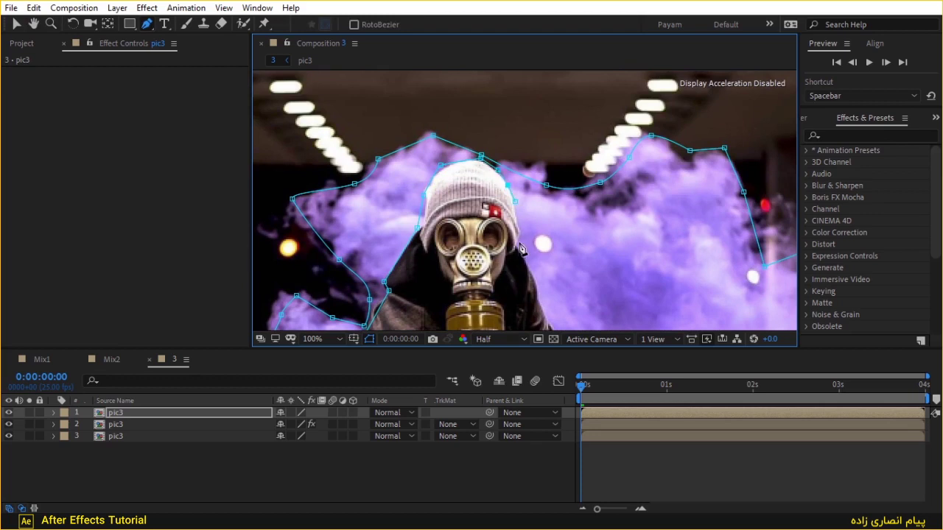
# - Refine the mask along the jacket, arm, hand and canister, pulling the hand-edge point outward
pyautogui.moveTo(520, 250); pyautogui.dragTo(464, 110)
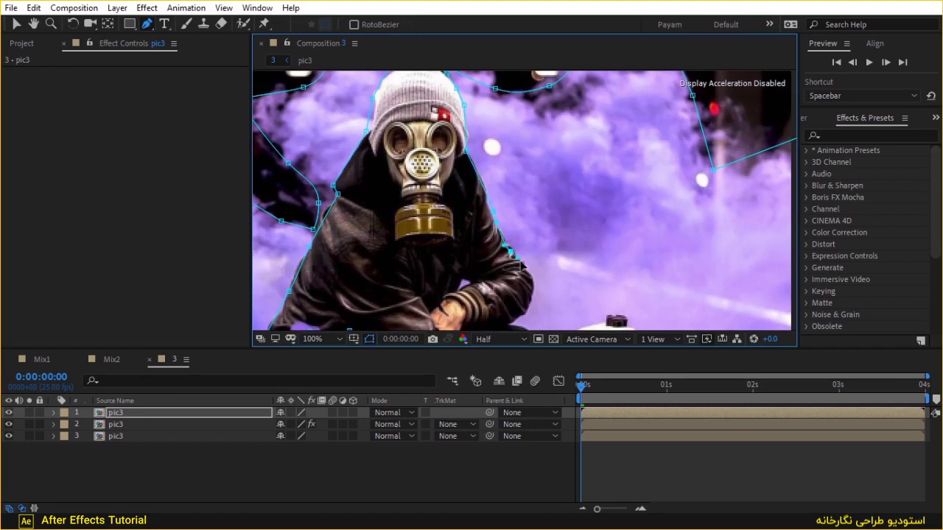
pyautogui.moveTo(533, 285); pyautogui.dragTo(480, 171)
pyautogui.click(480, 177)
pyautogui.click(453, 207)
pyautogui.click(481, 220)
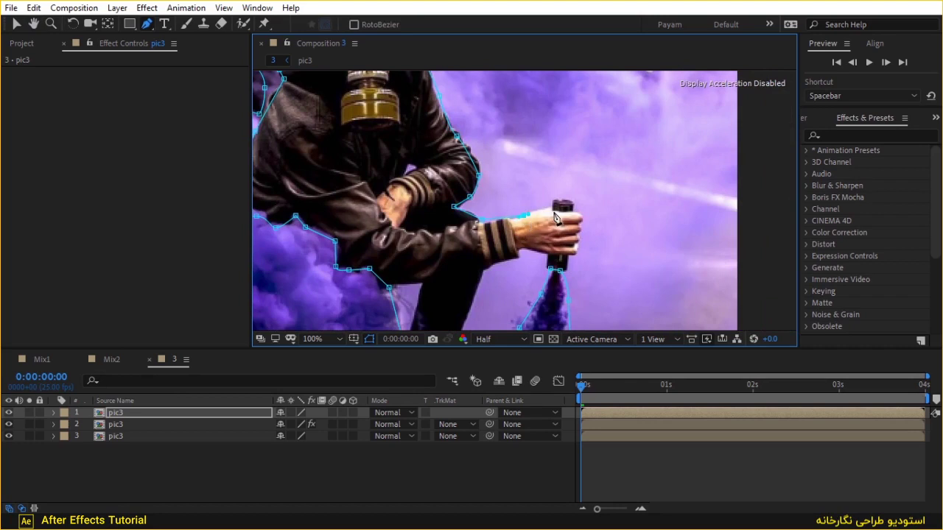
pyautogui.click(551, 201)
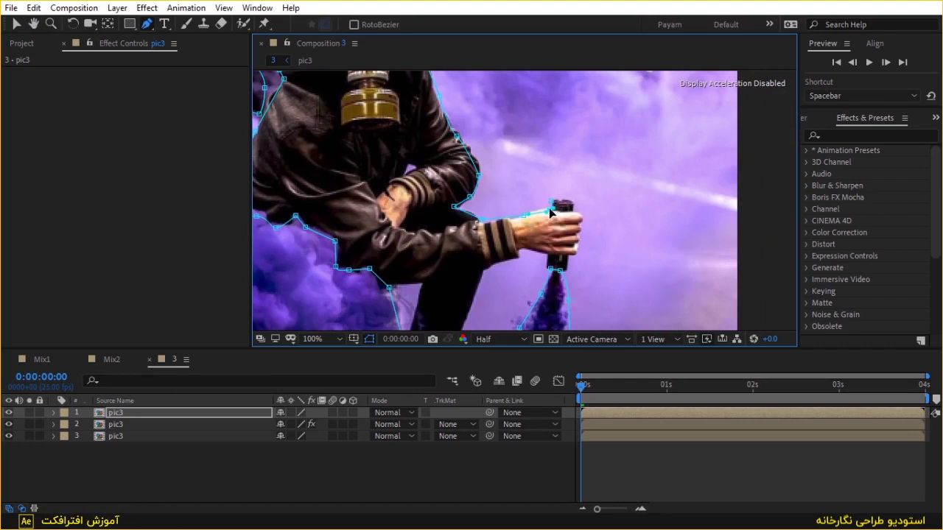
pyautogui.click(569, 197)
pyautogui.click(576, 246)
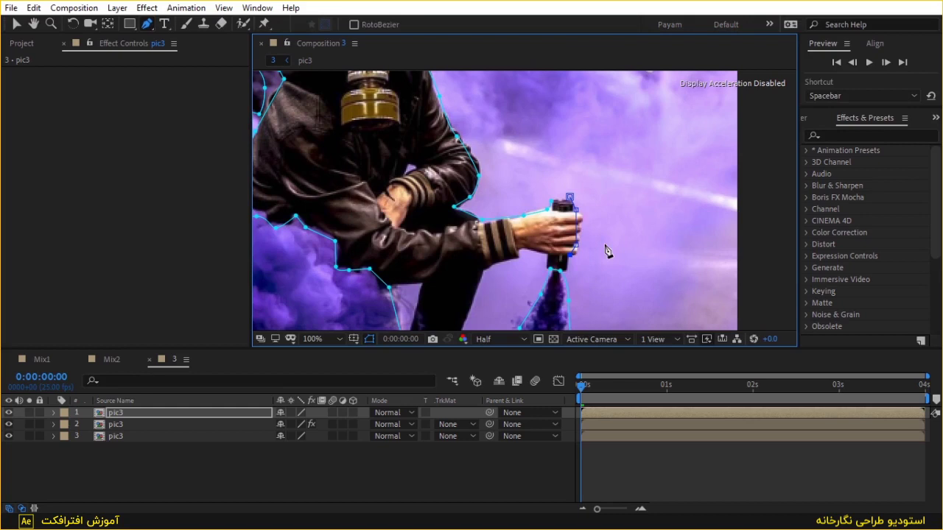
pyautogui.click(556, 204)
pyautogui.click(575, 218)
pyautogui.click(573, 255)
pyautogui.moveTo(576, 216); pyautogui.dragTo(583, 219)
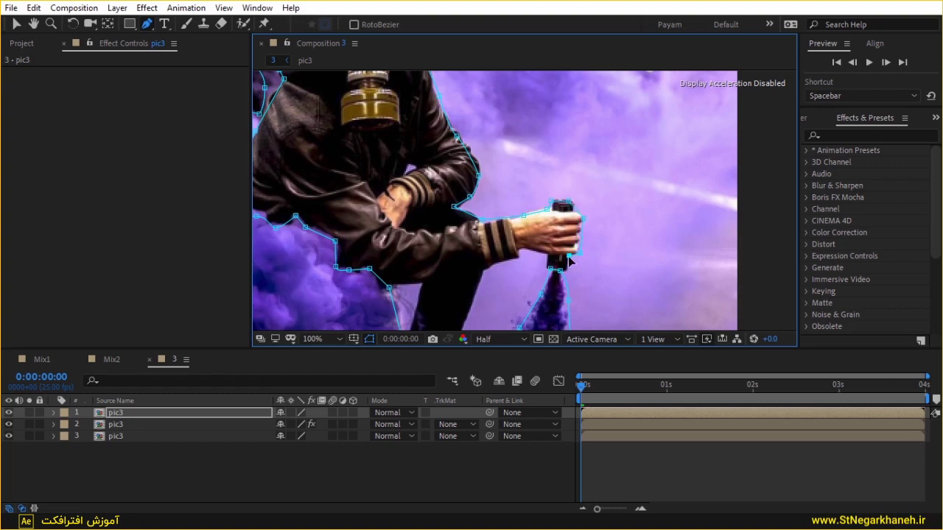
# - Solo the masked top layer and set its Mask 1 to Inverted
pyautogui.press(',')
pyautogui.press(',')
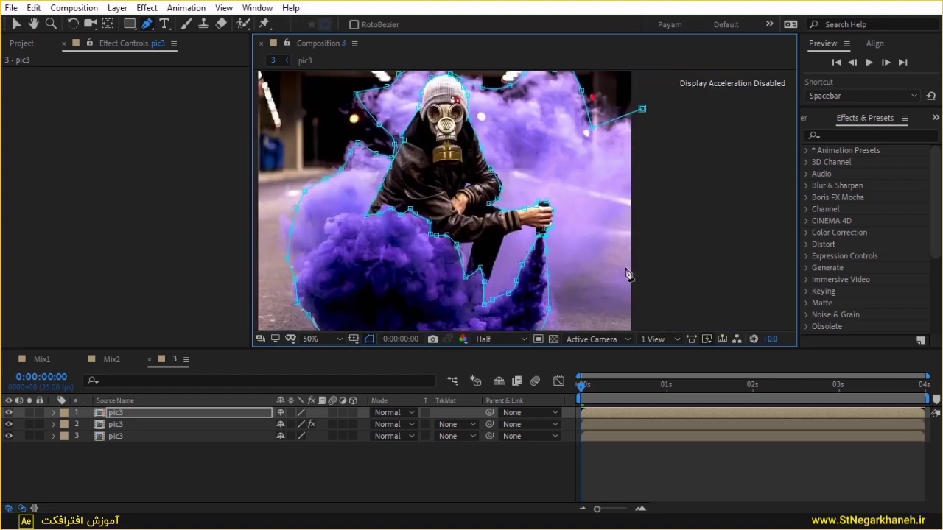
pyautogui.moveTo(644, 263); pyautogui.dragTo(577, 163)
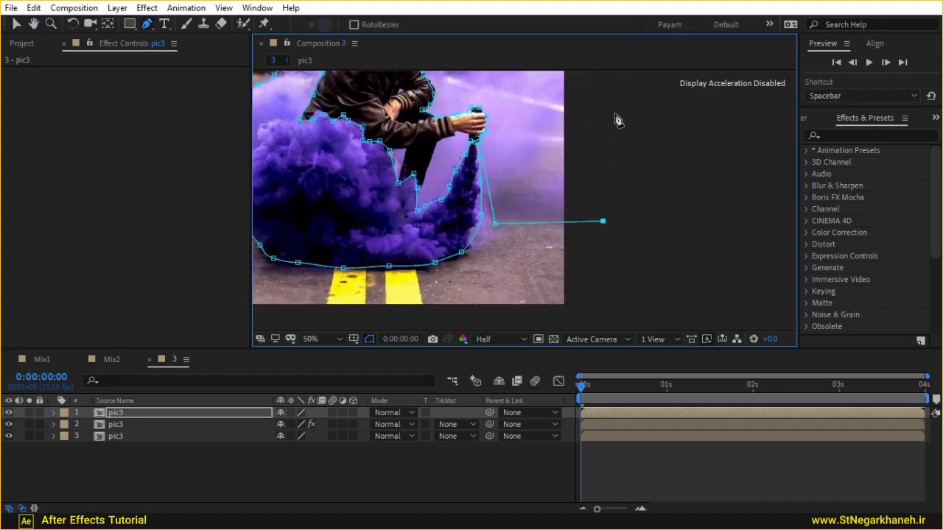
pyautogui.moveTo(616, 120); pyautogui.dragTo(560, 164)
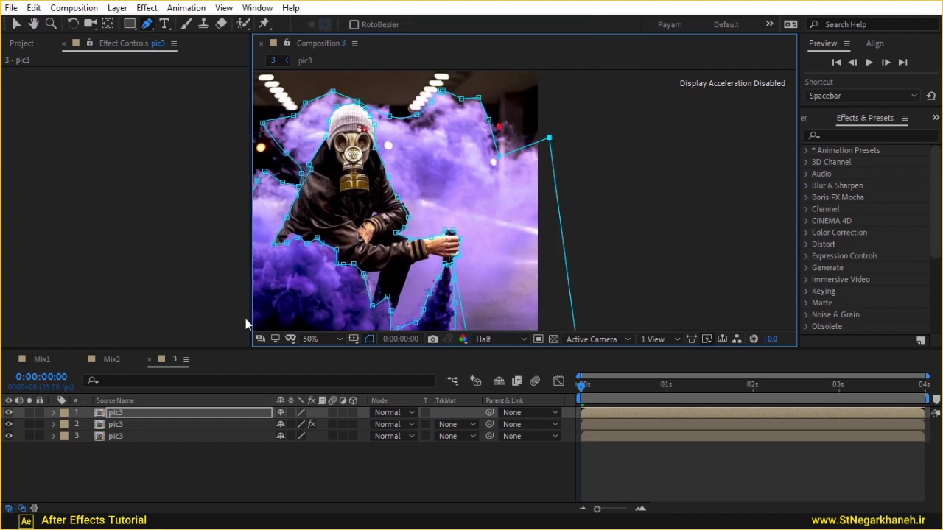
pyautogui.click(30, 412)
pyautogui.press(',')
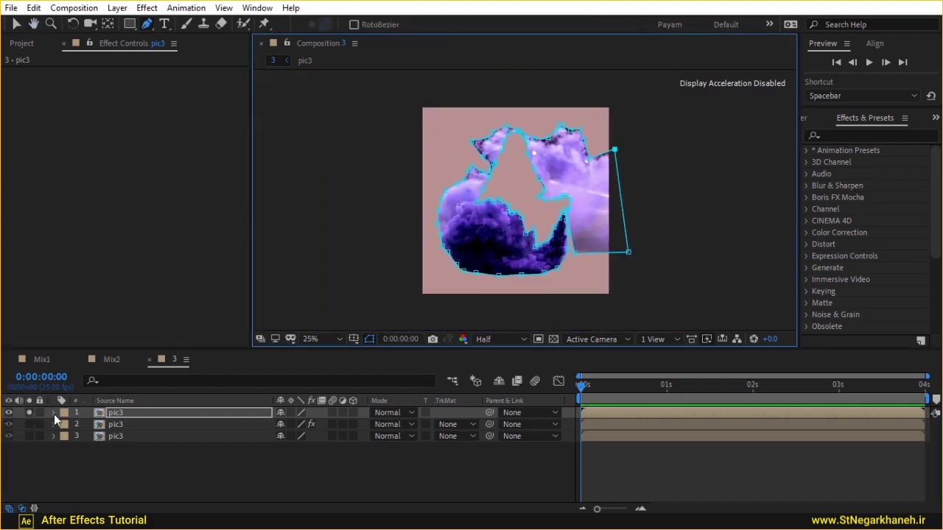
pyautogui.press('m')
pyautogui.click(328, 425)
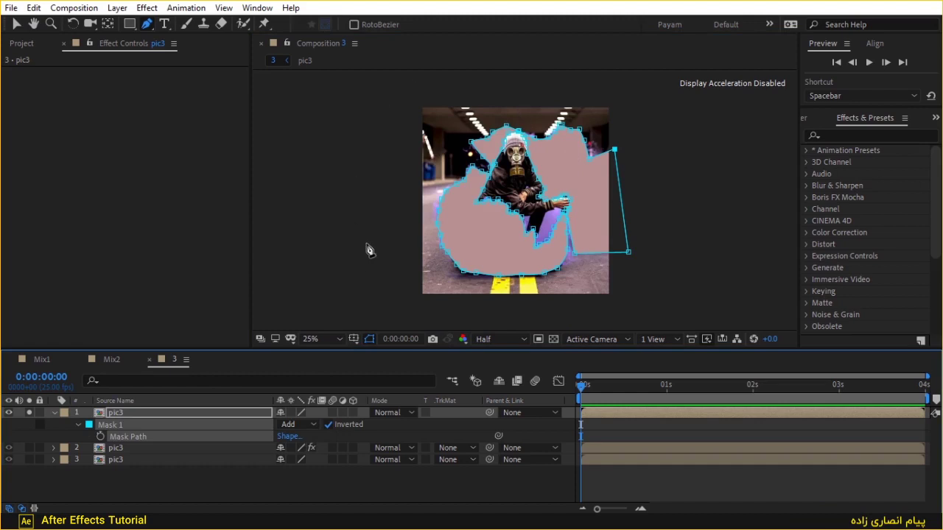
# - Show all layers again, collapse the top layer, and bring up the Pen tool flyout
pyautogui.click(28, 413)
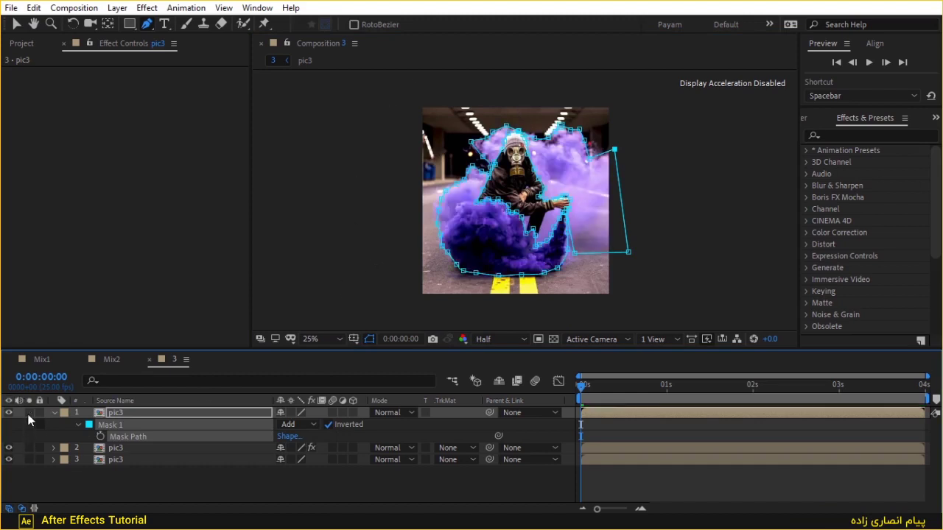
pyautogui.click(54, 412)
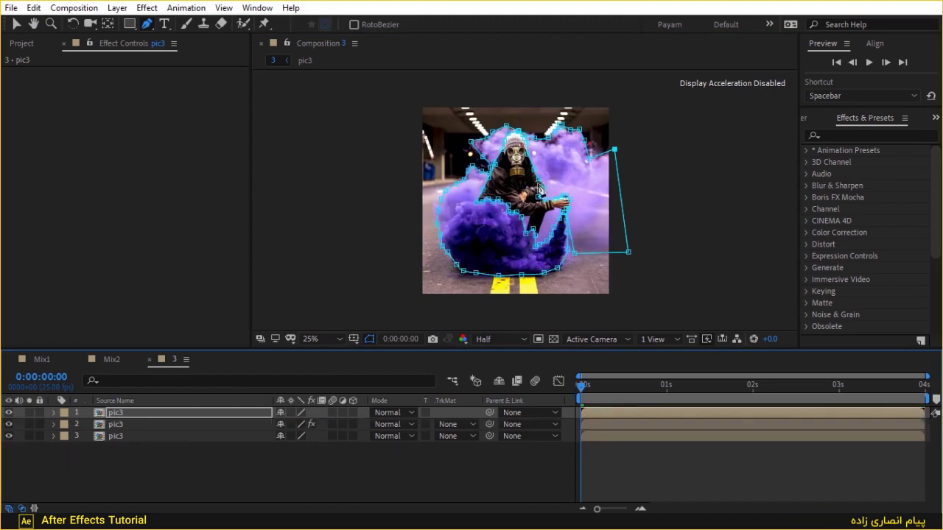
pyautogui.scroll(2, 593, 173)
pyautogui.click(148, 24)
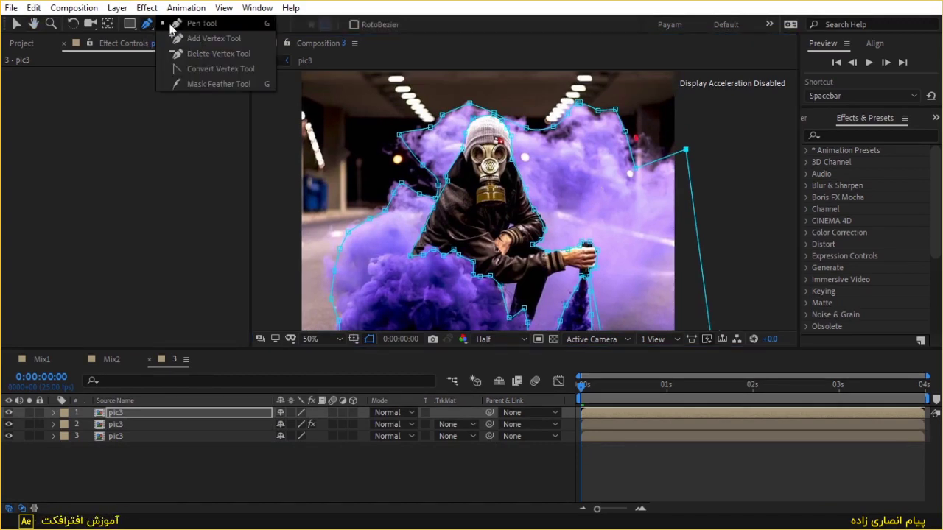
# - Use the Mask Feather Tool to add feather points along the smoke mask's right and lower edges
pyautogui.click(227, 85)
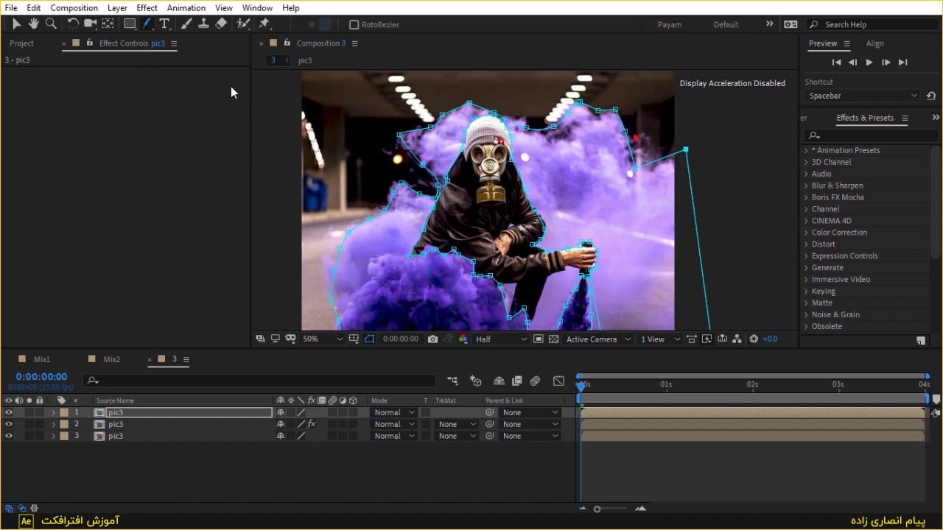
pyautogui.click(636, 168)
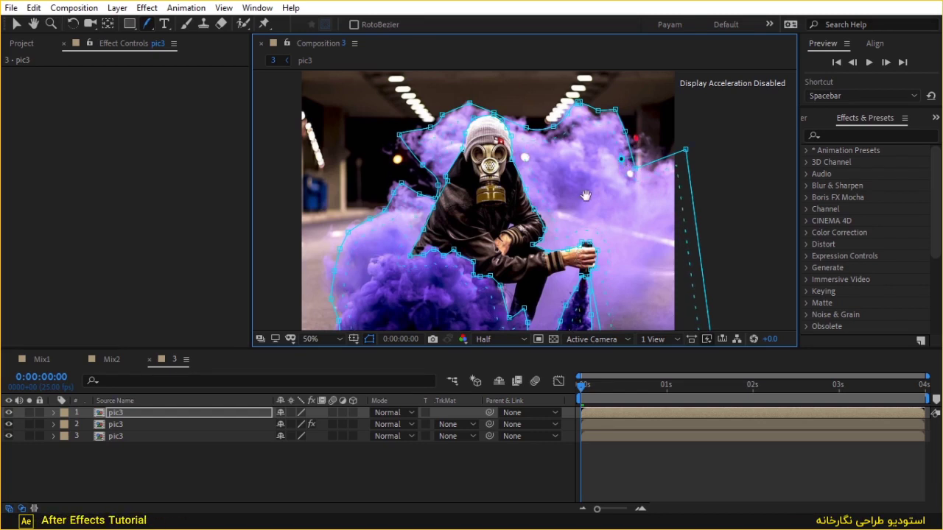
pyautogui.moveTo(586, 196); pyautogui.dragTo(615, 19)
pyautogui.moveTo(591, 179); pyautogui.dragTo(588, 226)
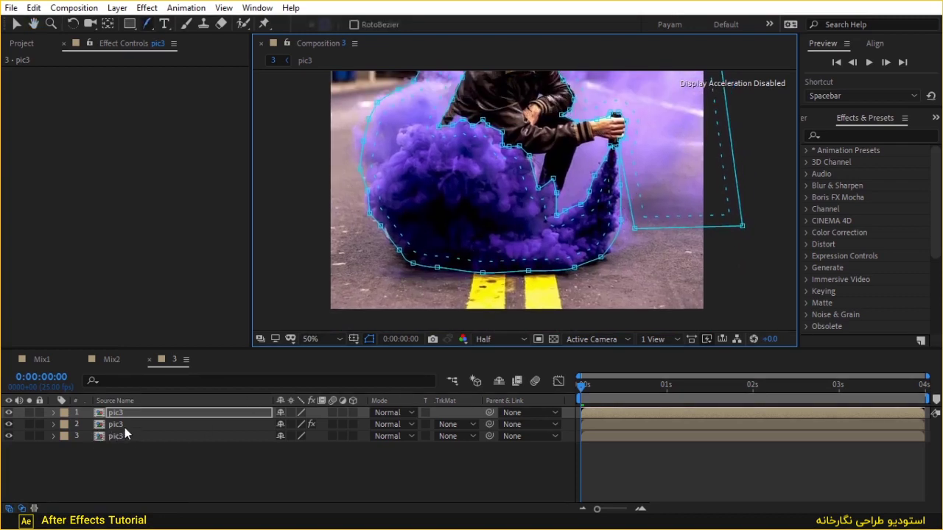
# - Preview puppet layer 2's animation with the viewer set to Fit up to 100%
pyautogui.click(124, 427)
pyautogui.click(15, 25)
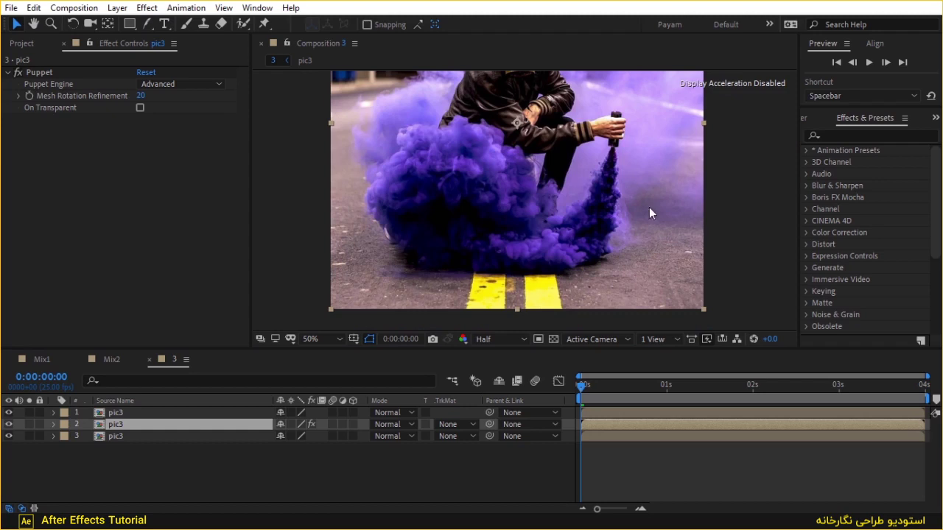
pyautogui.click(172, 423)
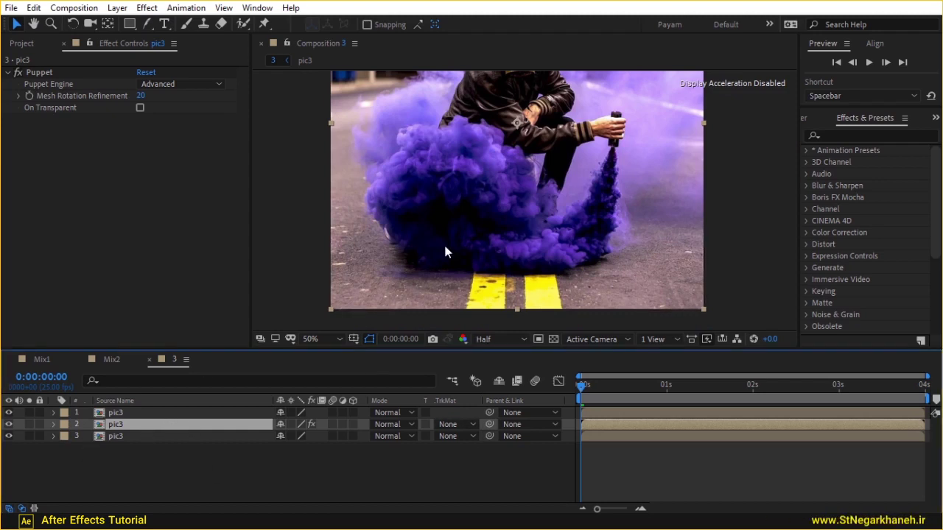
pyautogui.press('space')
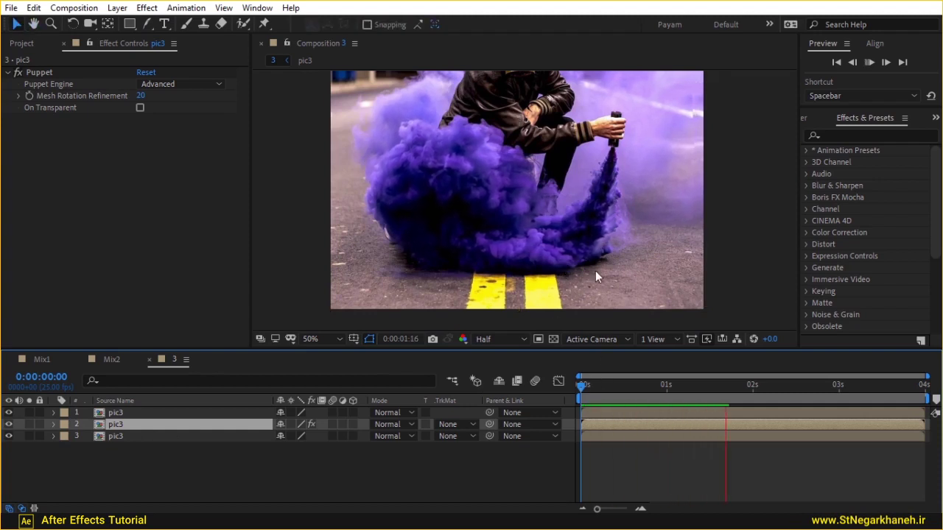
pyautogui.click(308, 339)
pyautogui.click(339, 109)
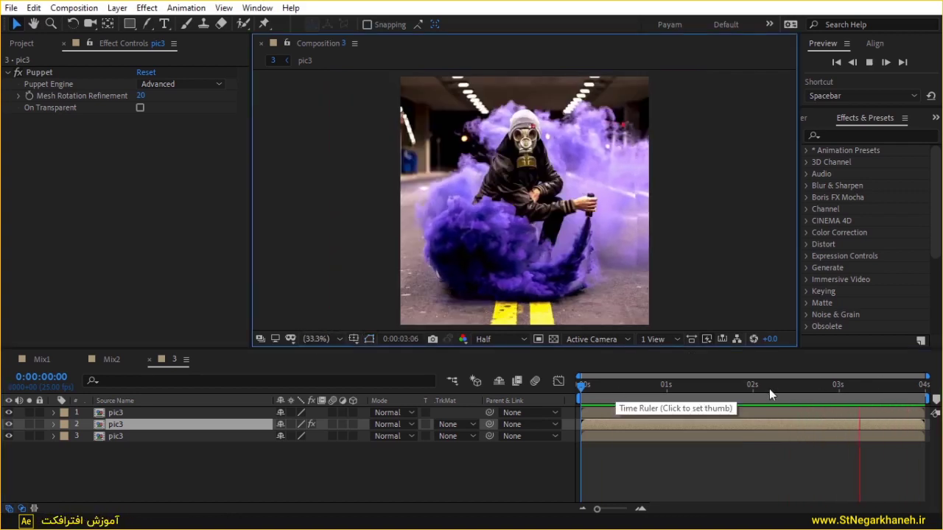
pyautogui.press('space')
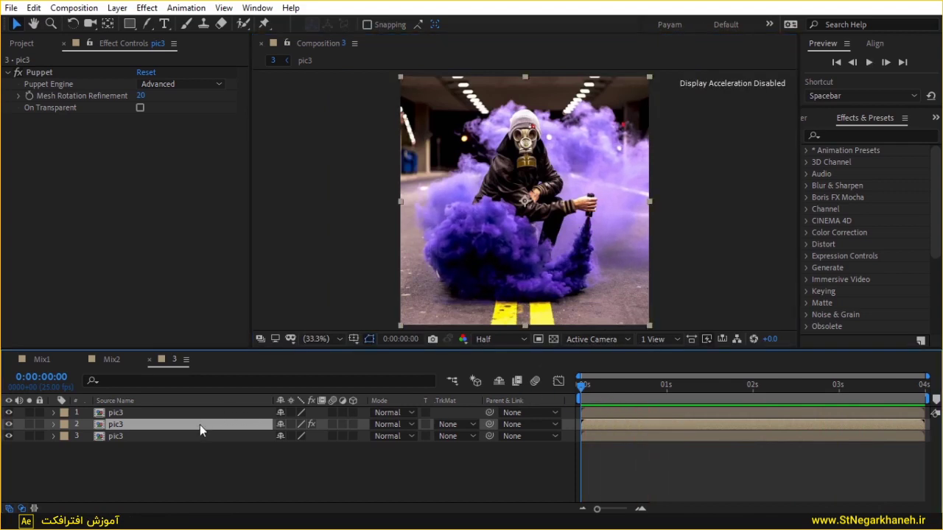
# - Keyframe layer 2's Opacity at 0% at 0s, 100% at 2s, and 0% at 3:24
pyautogui.press('t')
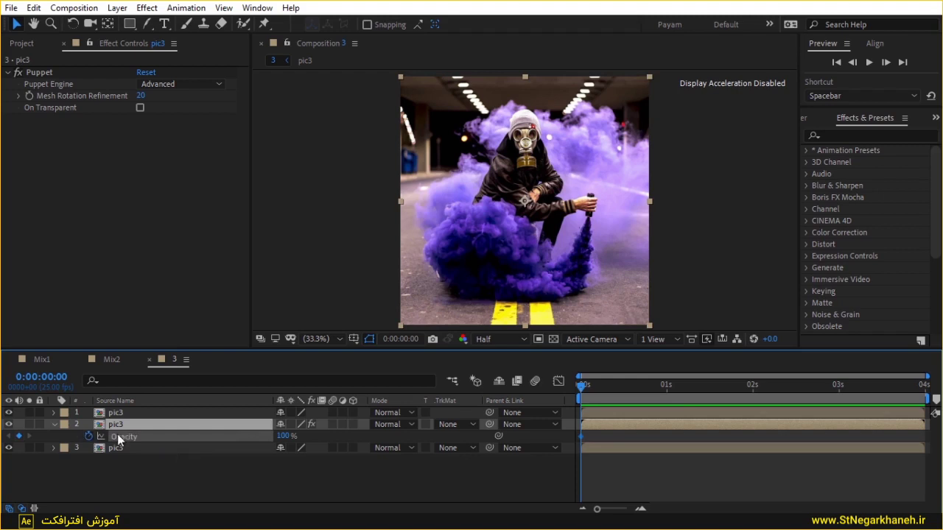
pyautogui.moveTo(685, 390); pyautogui.dragTo(749, 397)
pyautogui.press('Home')
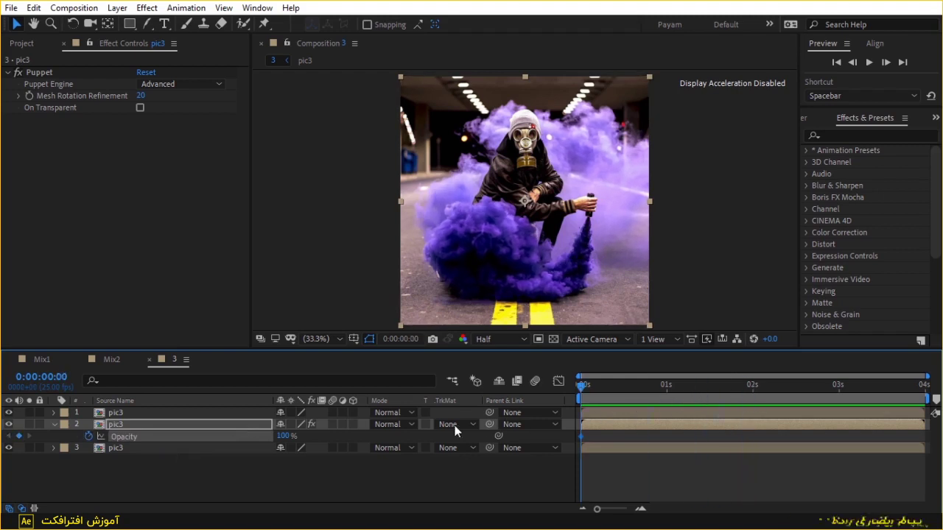
pyautogui.moveTo(283, 436); pyautogui.dragTo(243, 437)
pyautogui.click(753, 399)
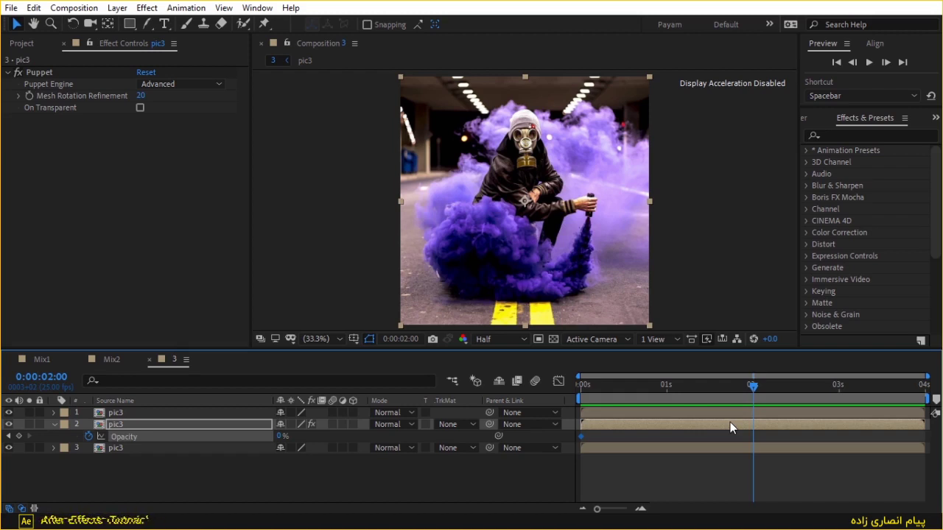
pyautogui.moveTo(280, 436); pyautogui.dragTo(441, 435)
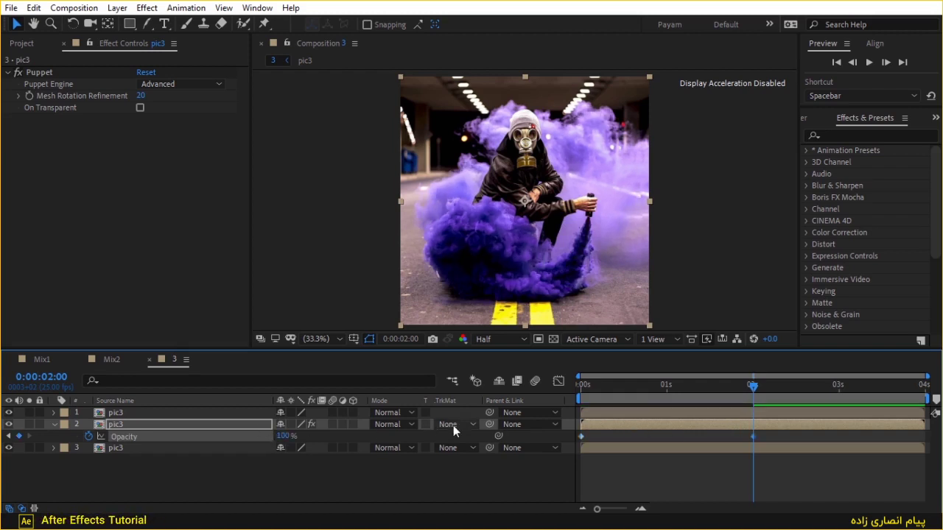
pyautogui.moveTo(757, 387); pyautogui.dragTo(922, 386)
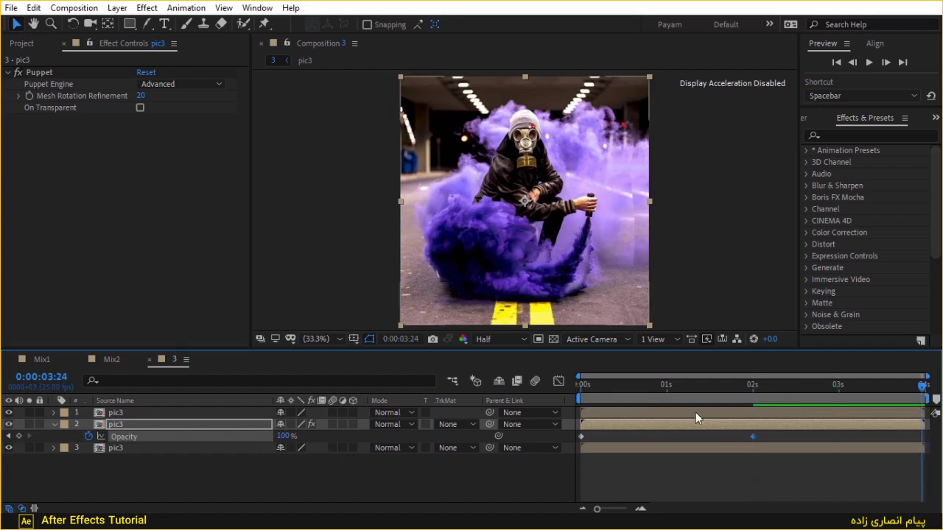
pyautogui.moveTo(284, 440); pyautogui.dragTo(274, 441)
# - Scrub through the opacity fade to check it, then reselect layer 2
pyautogui.press('Home')
pyautogui.click(701, 384)
pyautogui.moveTo(724, 378); pyautogui.dragTo(922, 385)
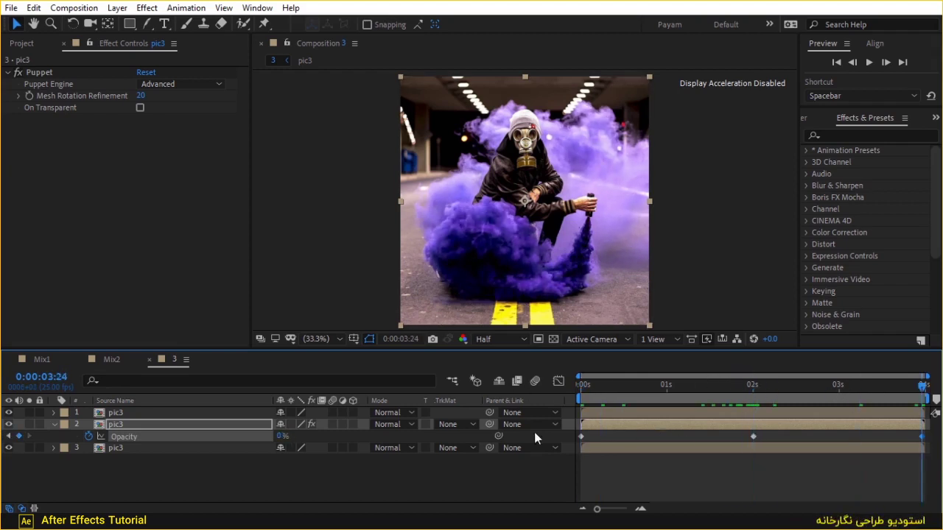
pyautogui.click(212, 426)
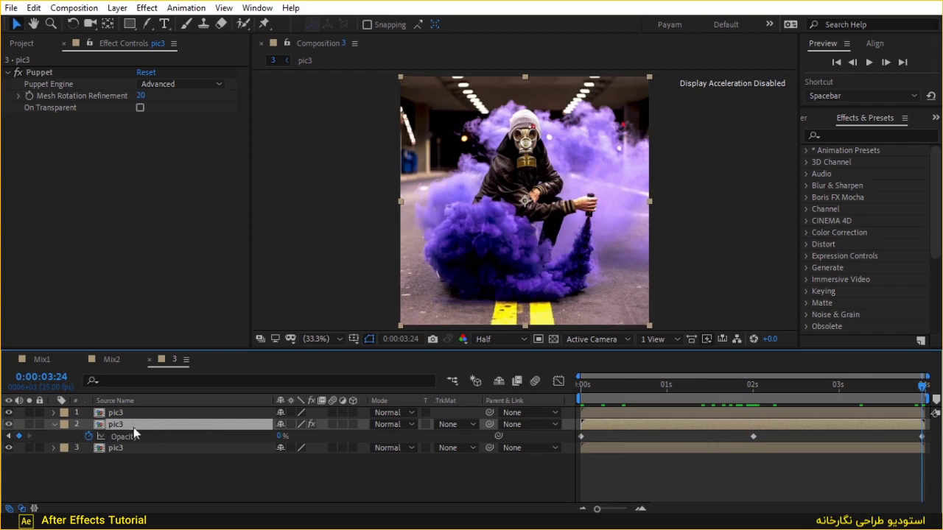
# - Duplicate the fading layer and shift layer 4 earlier so it ends at 2s
pyautogui.hotkey('ctrl', 'd')
pyautogui.hotkey('ctrl', 'd')
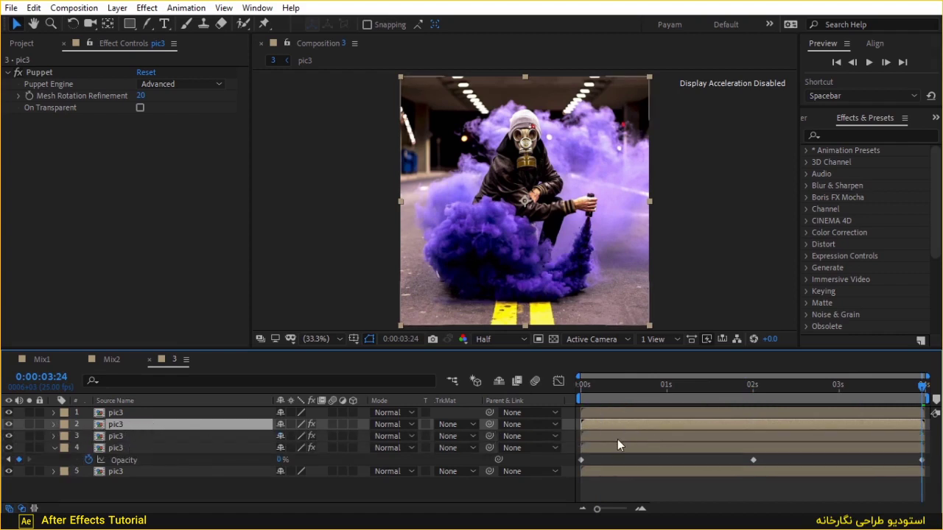
pyautogui.moveTo(780, 447); pyautogui.dragTo(631, 448)
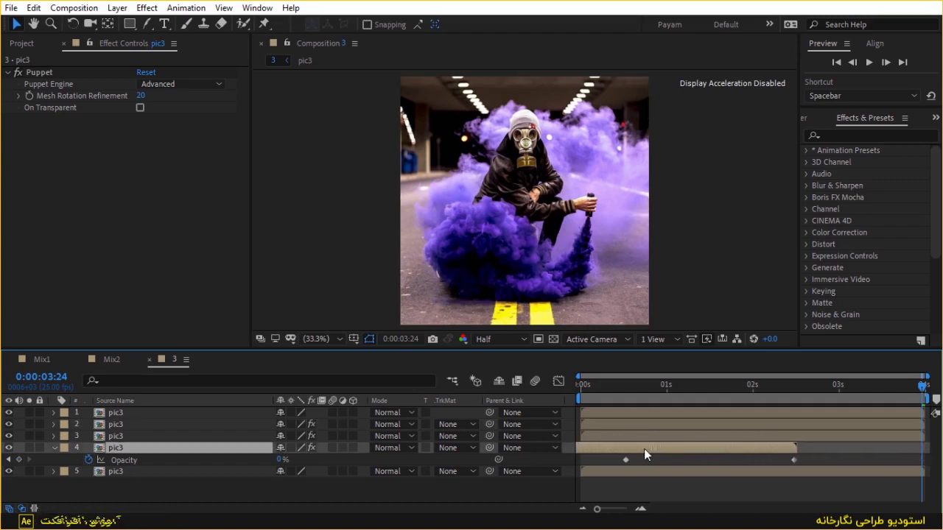
pyautogui.click(753, 389)
pyautogui.moveTo(755, 448); pyautogui.dragTo(735, 452)
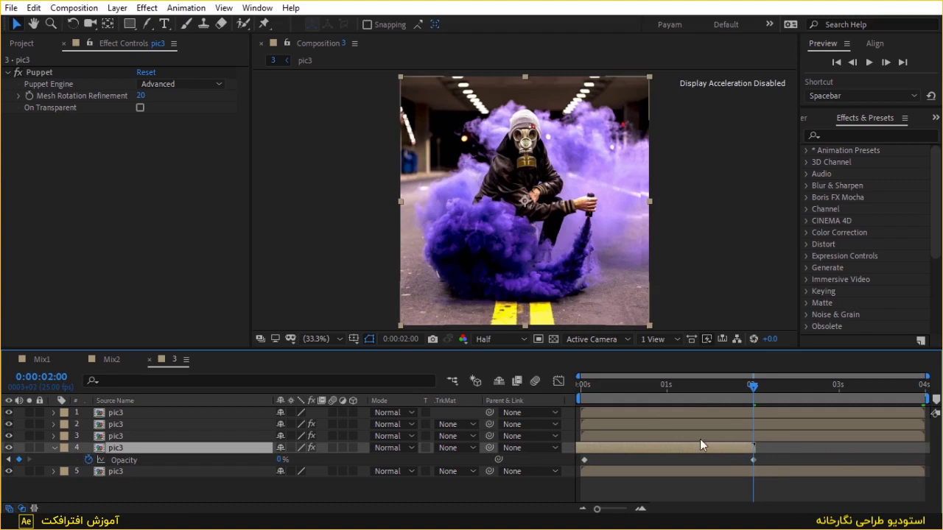
# - Move layer 3 later so it starts exactly at 2 seconds
pyautogui.click(599, 434)
pyautogui.press('t')
pyautogui.moveTo(600, 434); pyautogui.dragTo(771, 437)
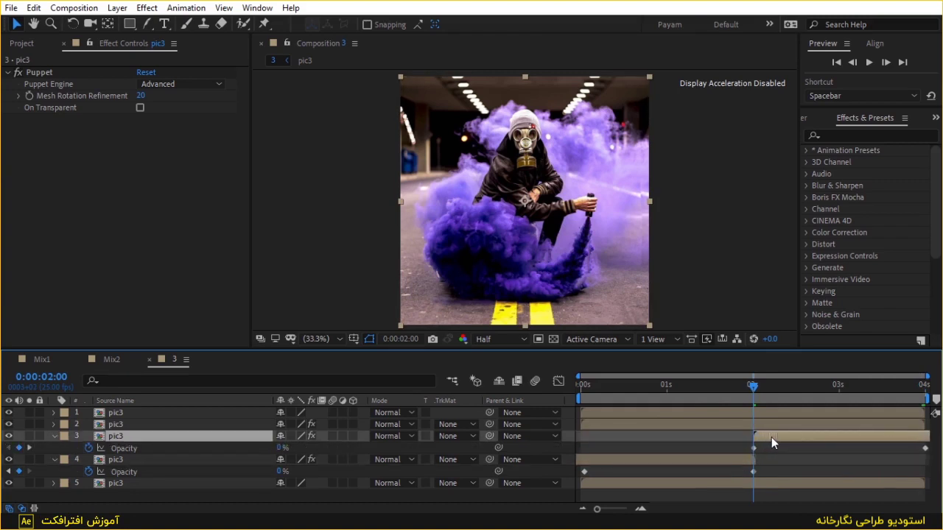
pyautogui.press('Home')
# - Preview the crossfade, zoom the viewer to 100%, and select the masked top layer
pyautogui.press('space')
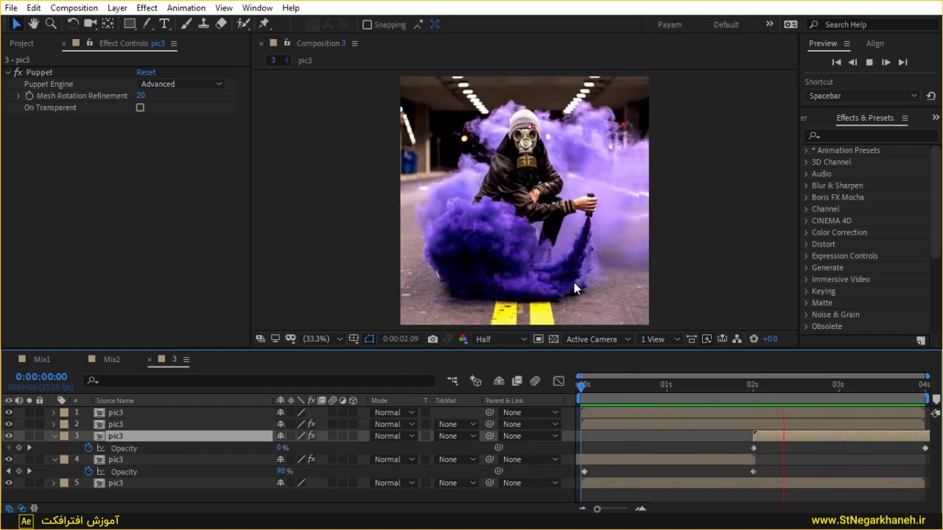
pyautogui.press('space')
pyautogui.press('/')
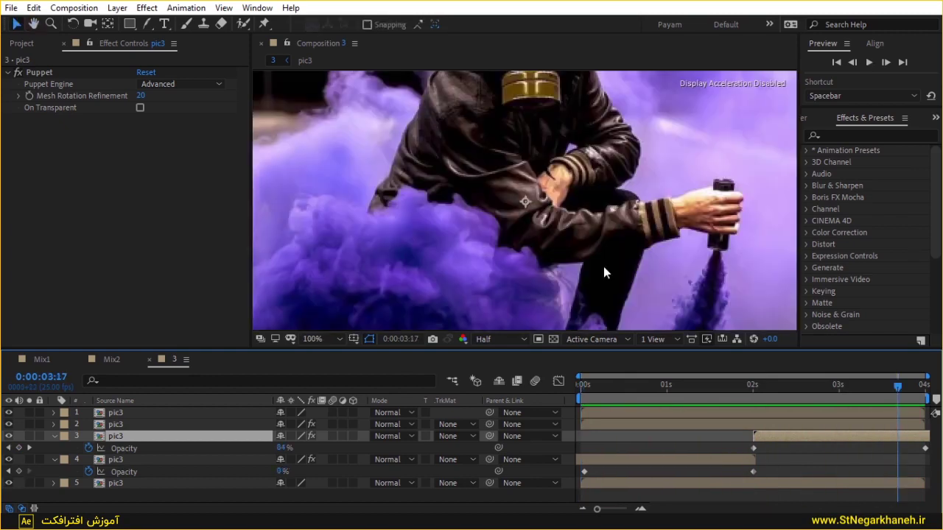
pyautogui.moveTo(603, 266); pyautogui.dragTo(541, 204)
pyautogui.click(145, 415)
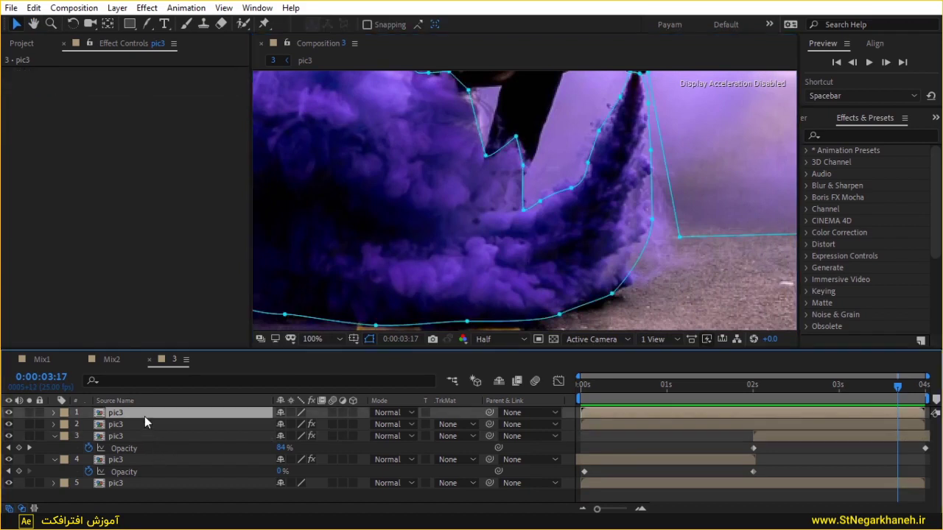
pyautogui.click(655, 223)
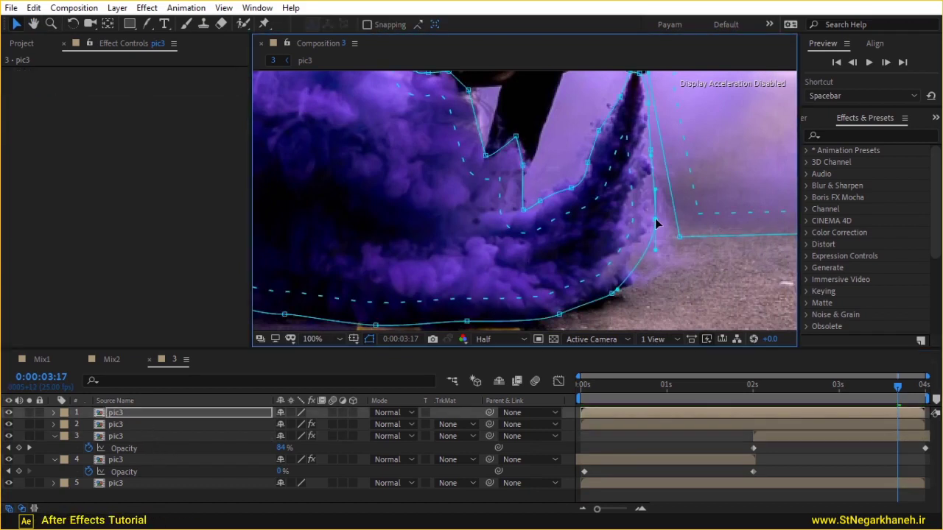
pyautogui.click(651, 147)
pyautogui.moveTo(686, 227)
pyautogui.mouseDown()
pyautogui.moveTo(725, 193)
pyautogui.moveTo(718, 198)
pyautogui.mouseUp()
pyautogui.scroll(-1, 724, 184)
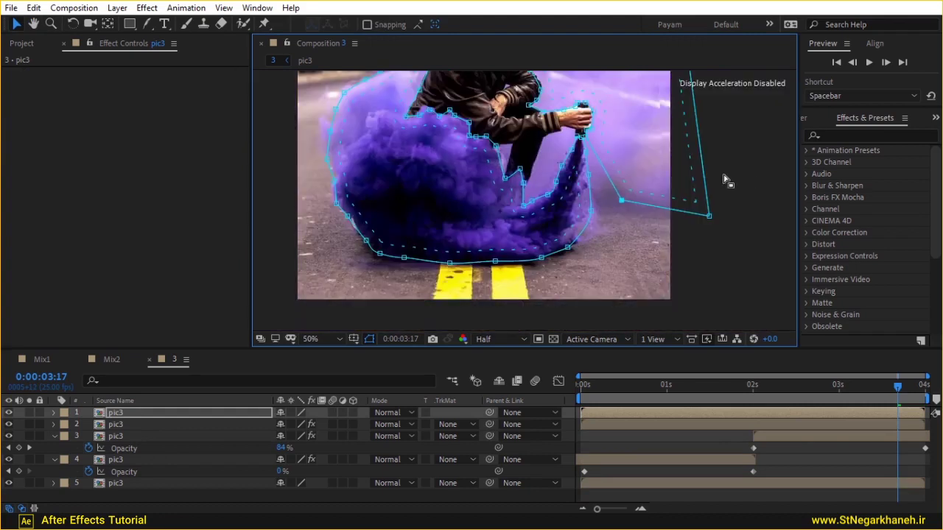
pyautogui.scroll(-1, 646, 261)
pyautogui.moveTo(622, 288); pyautogui.dragTo(638, 194)
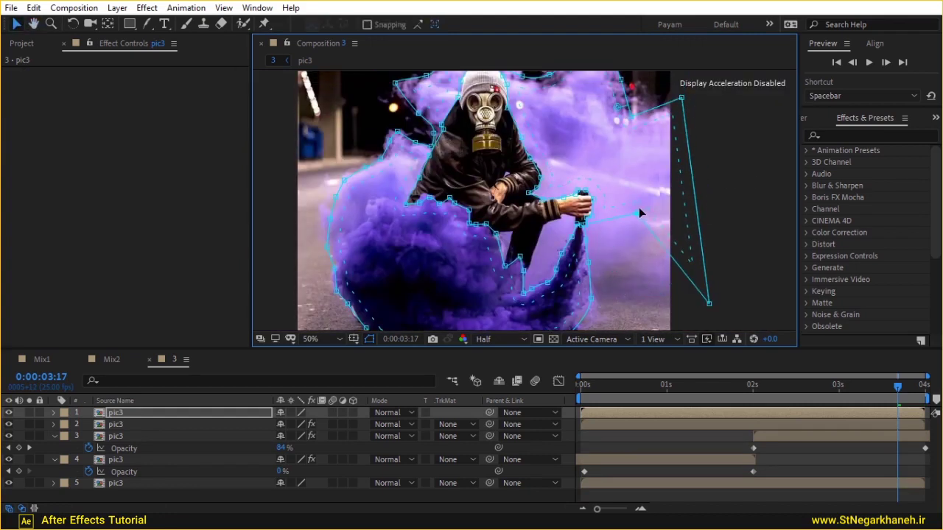
pyautogui.moveTo(709, 305)
pyautogui.mouseDown()
pyautogui.moveTo(639, 194)
pyautogui.moveTo(660, 168)
pyautogui.mouseUp()
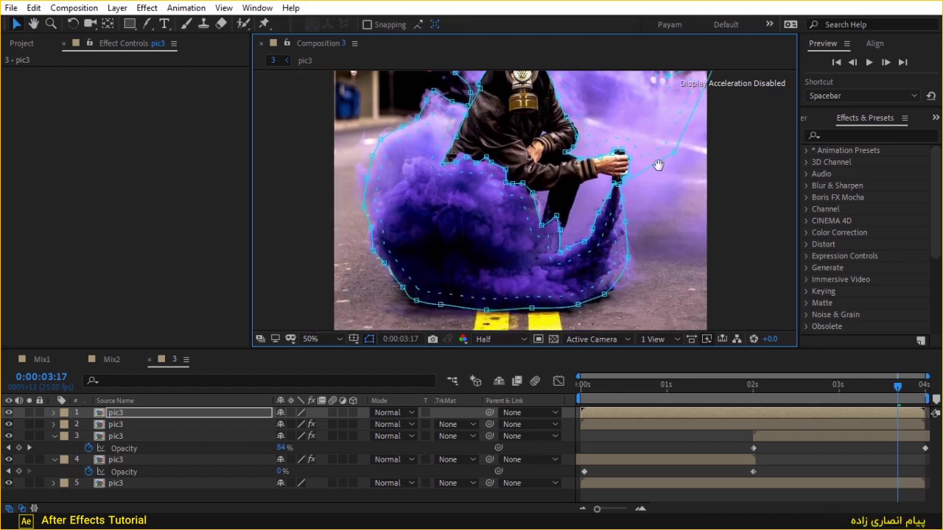
pyautogui.click(507, 308)
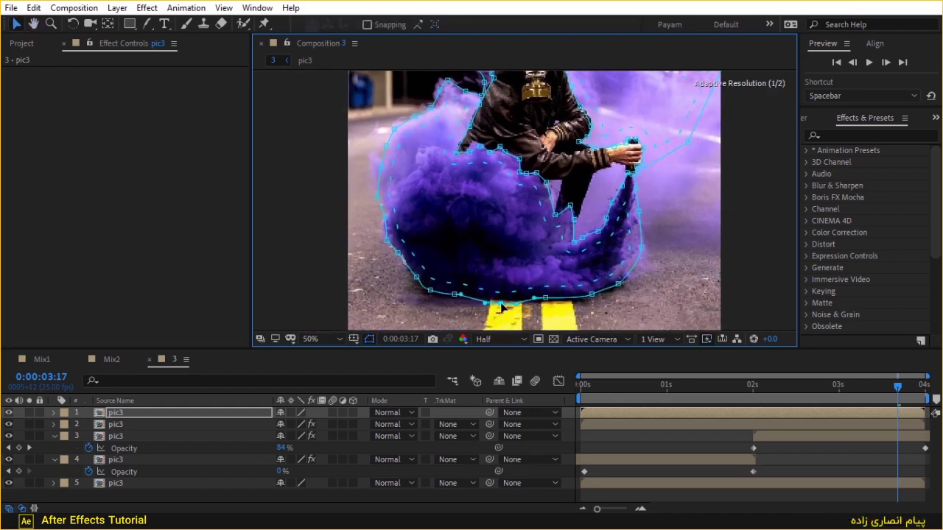
pyautogui.click(430, 291)
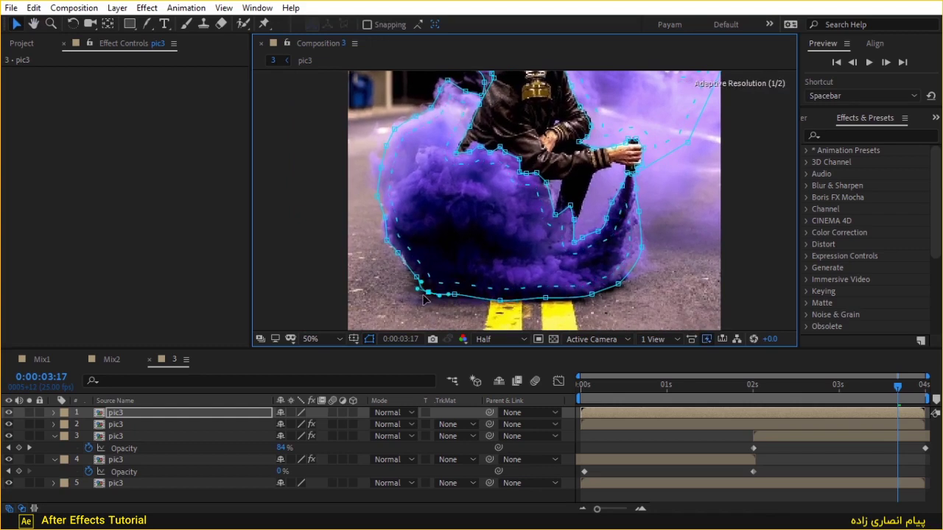
pyautogui.press('space')
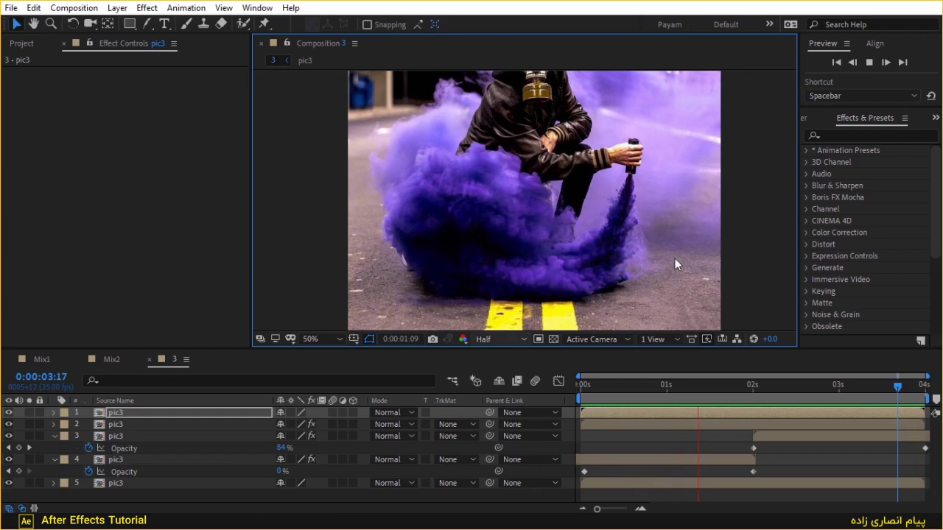
pyautogui.press('space')
pyautogui.click(644, 215)
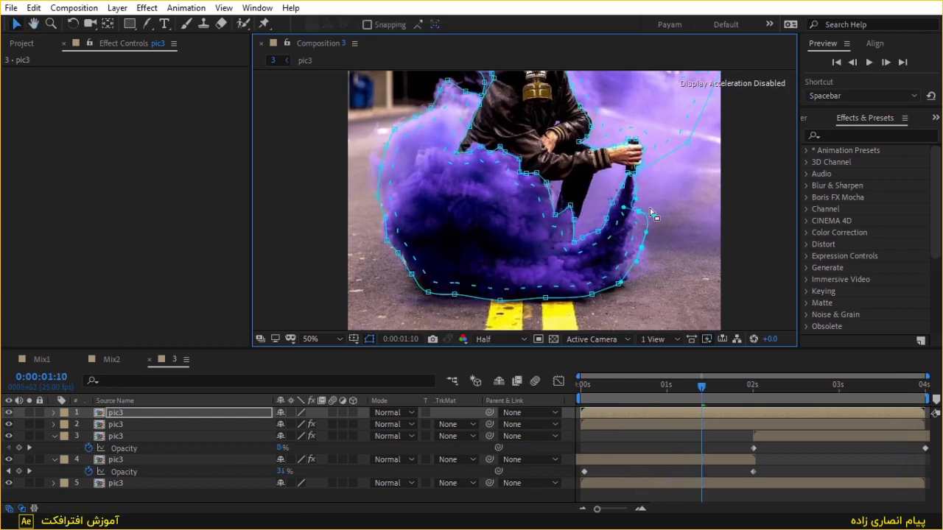
pyautogui.press('.')
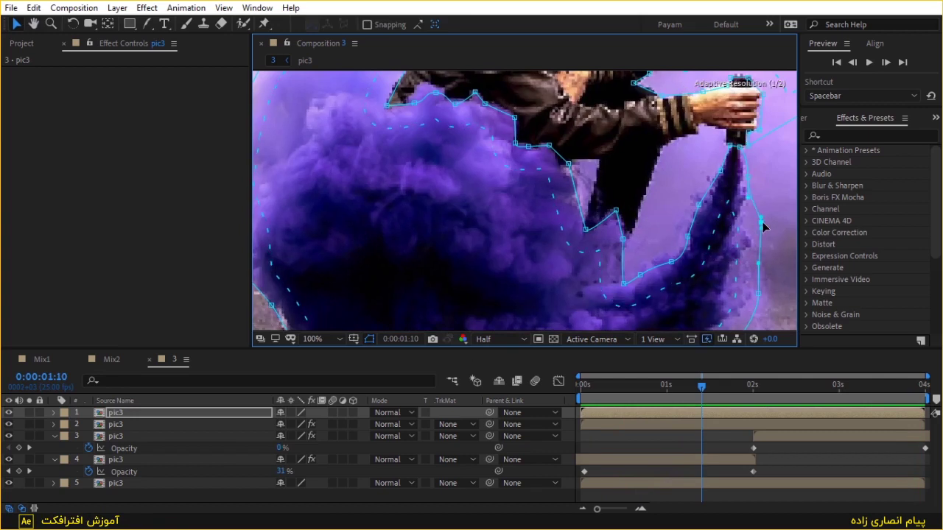
pyautogui.press('space')
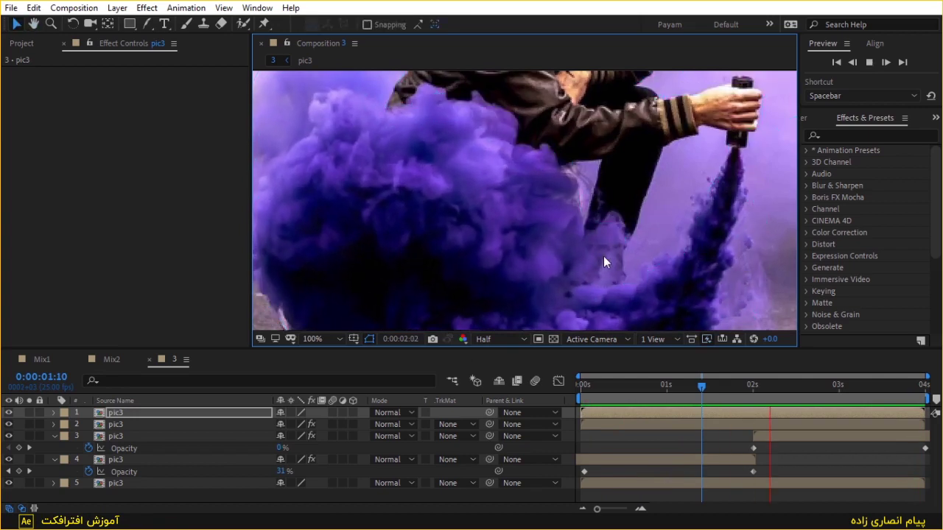
pyautogui.press(',')
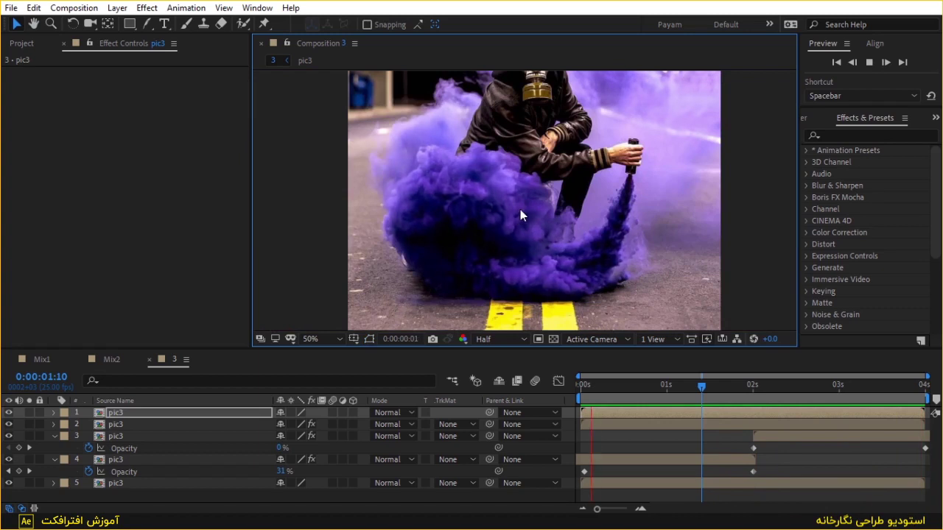
pyautogui.click(321, 339)
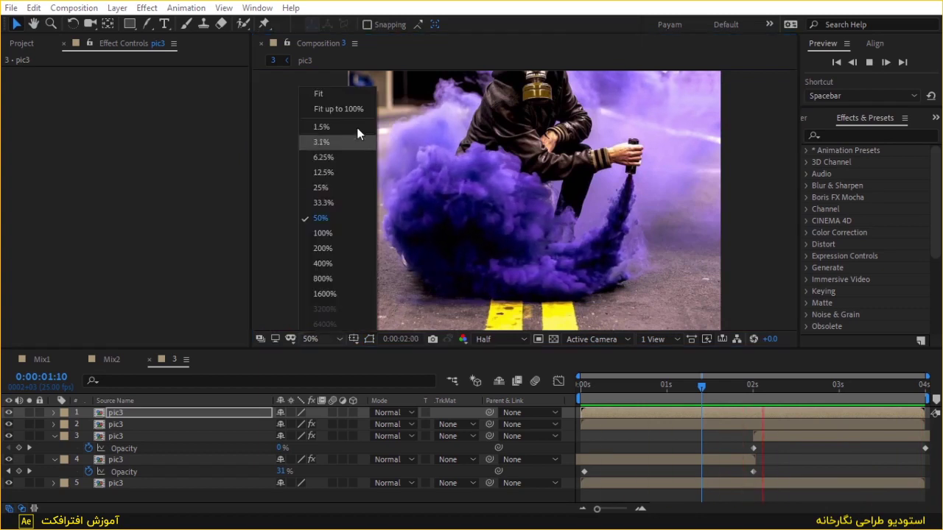
pyautogui.click(351, 112)
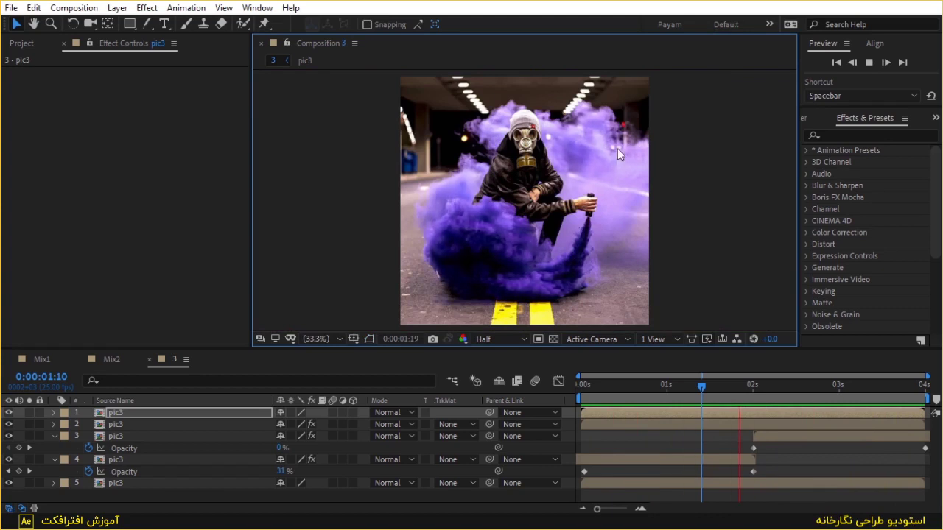
pyautogui.press('/')
pyautogui.press(',')
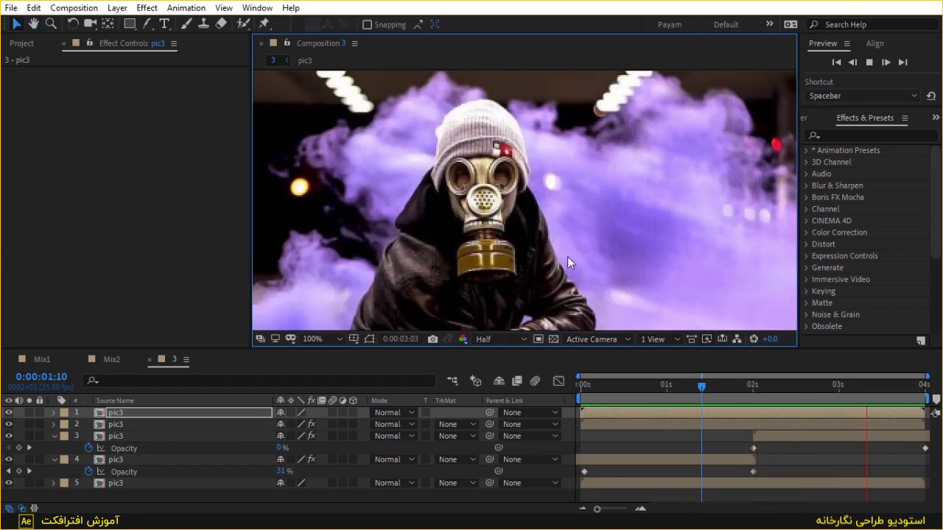
# - Pull the top layer's upper-left mask vertex further left at 100% zoom
pyautogui.click(200, 412)
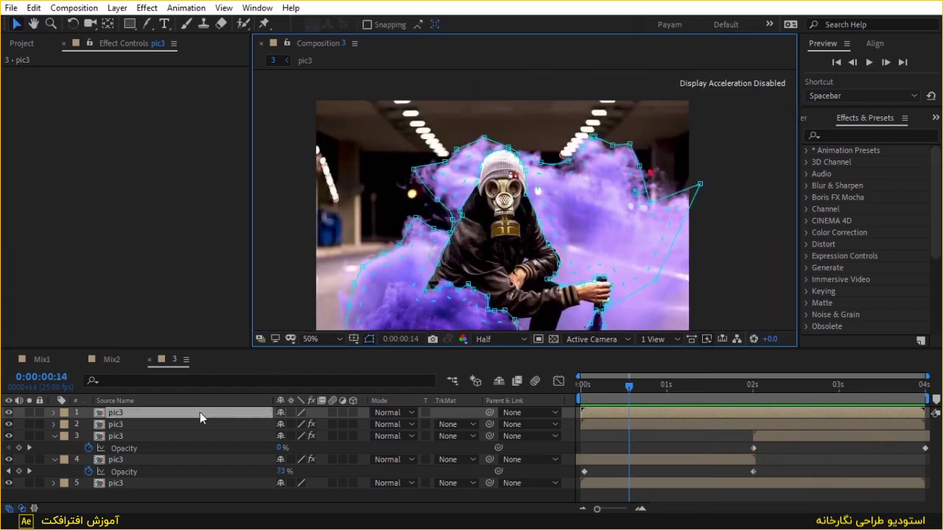
pyautogui.click(653, 204)
pyautogui.press('space')
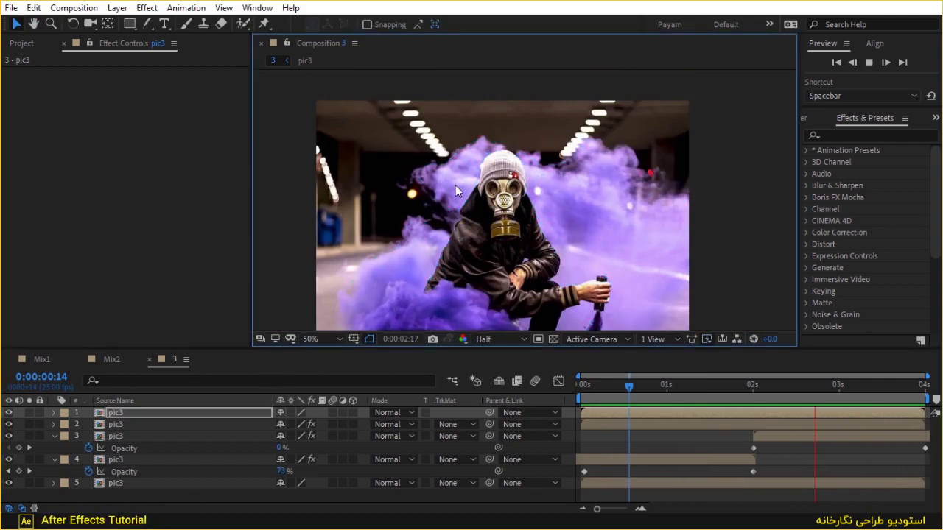
pyautogui.press('space')
pyautogui.press('/')
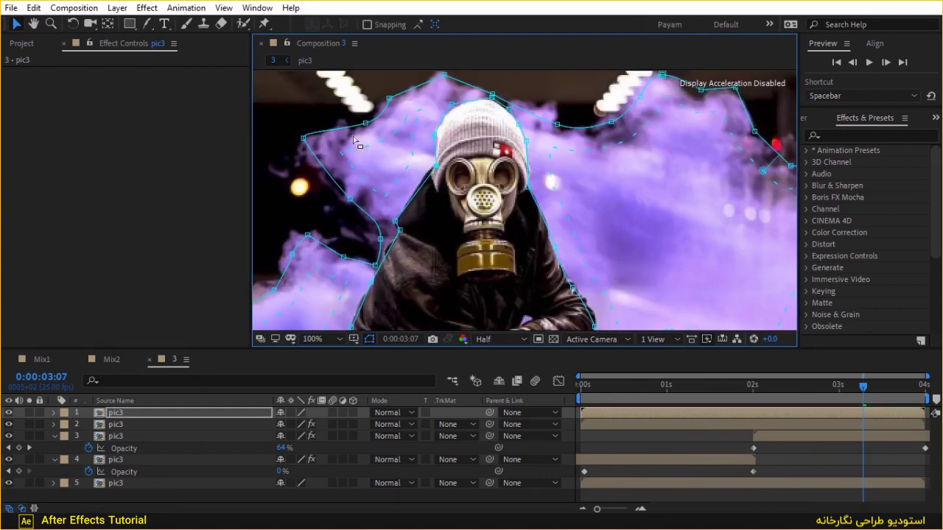
pyautogui.moveTo(303, 138); pyautogui.dragTo(274, 141)
# - Preview the animation at half size, then collapse layer 3's opacity properties
pyautogui.press('space')
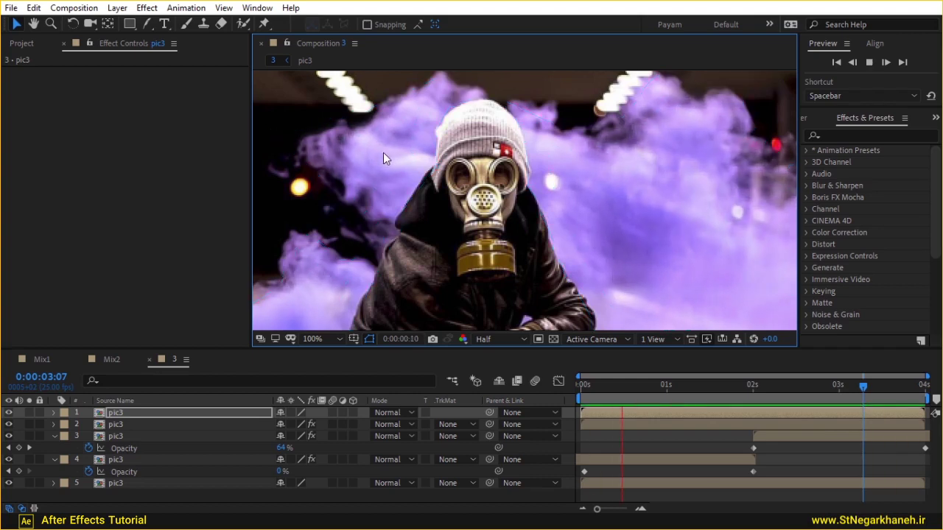
pyautogui.press(',')
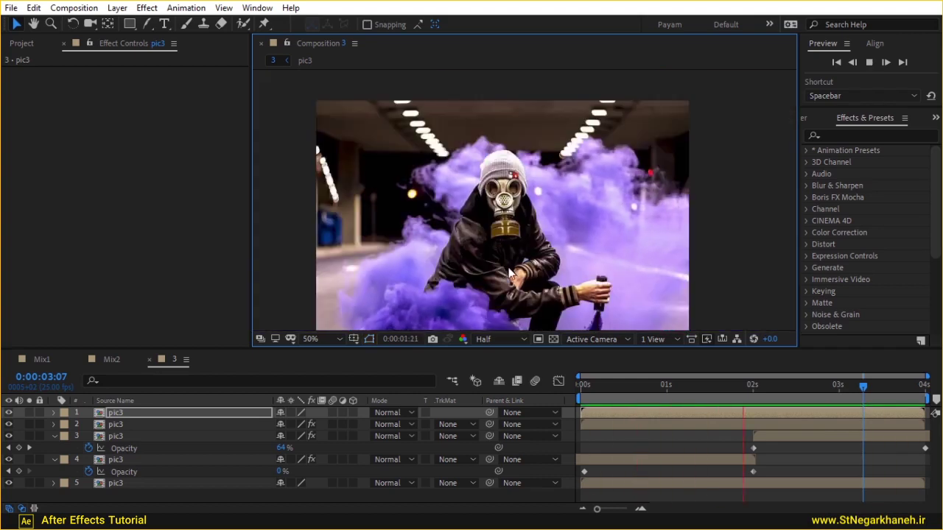
pyautogui.scroll(-1, 513, 252)
pyautogui.scroll(-1, 513, 252)
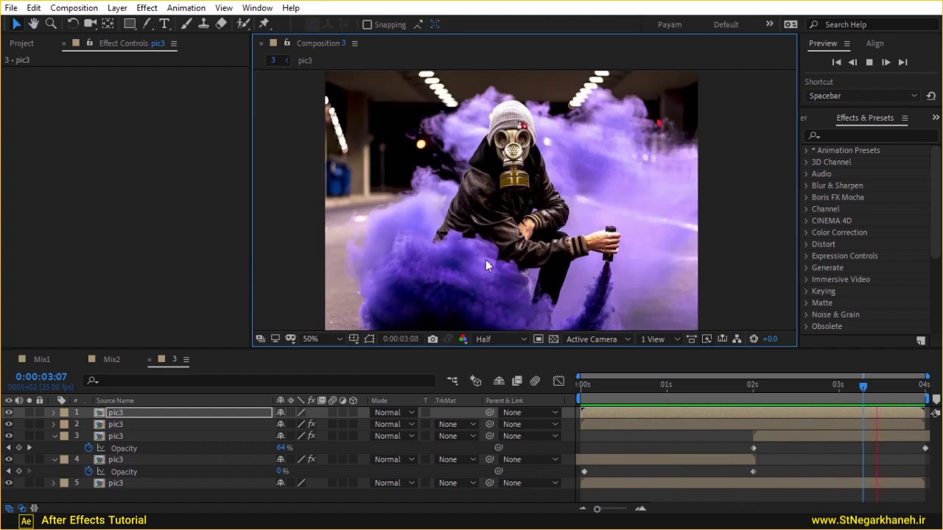
pyautogui.press('space')
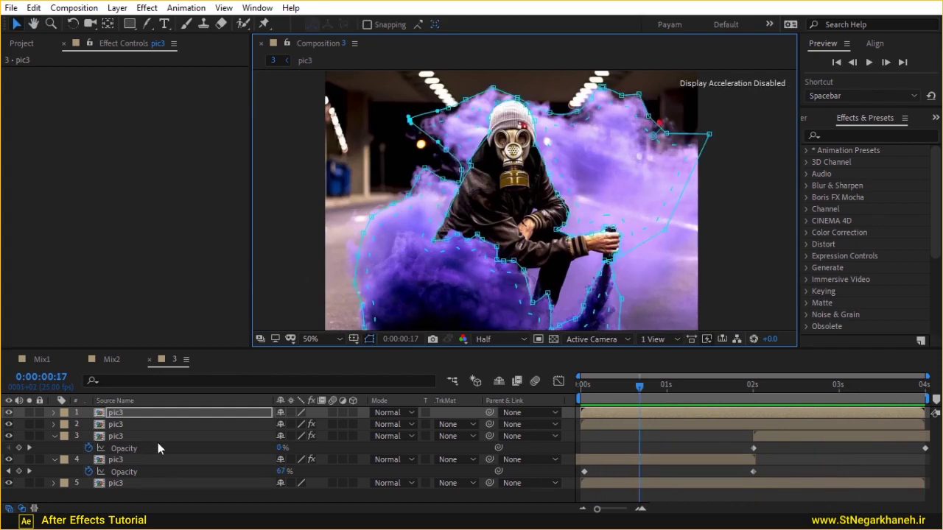
pyautogui.click(54, 435)
# - Add a new full-frame deep blue solid layer to the composition
pyautogui.click(145, 485)
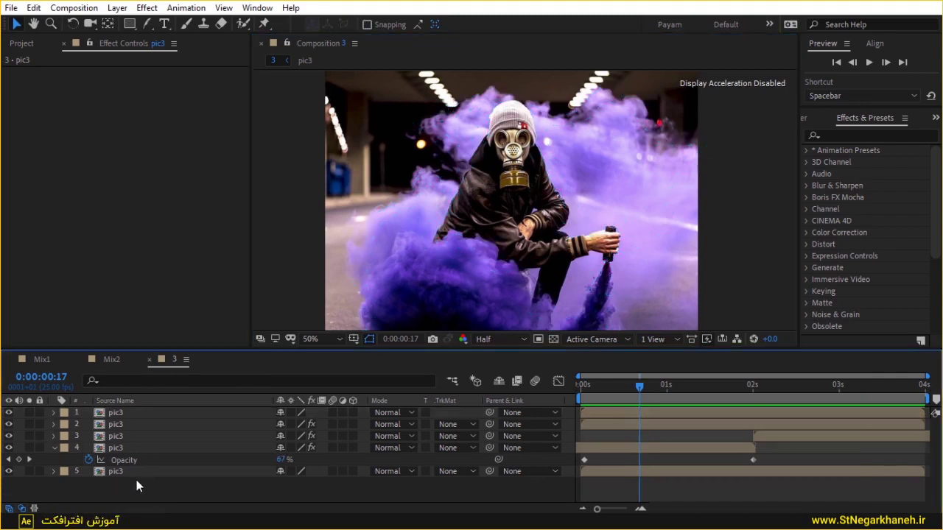
pyautogui.rightClick(150, 489)
pyautogui.moveTo(215, 346)
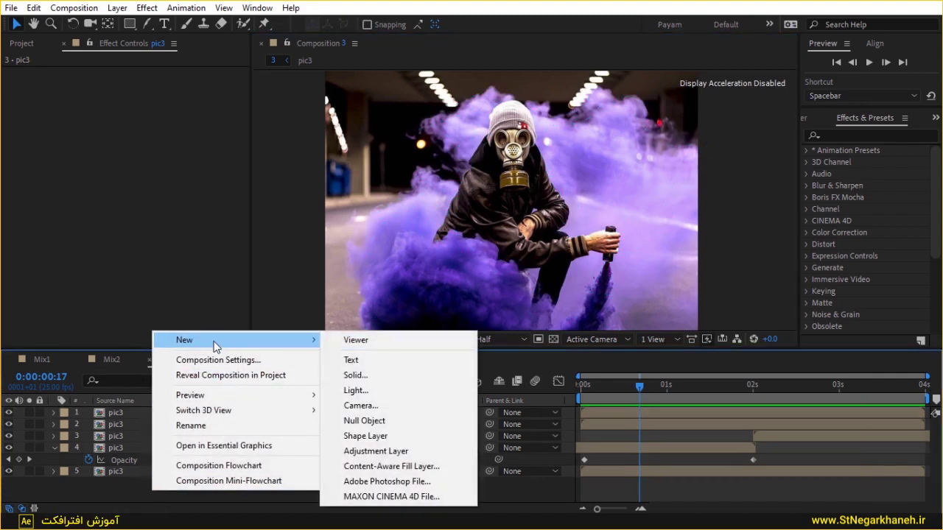
pyautogui.click(370, 376)
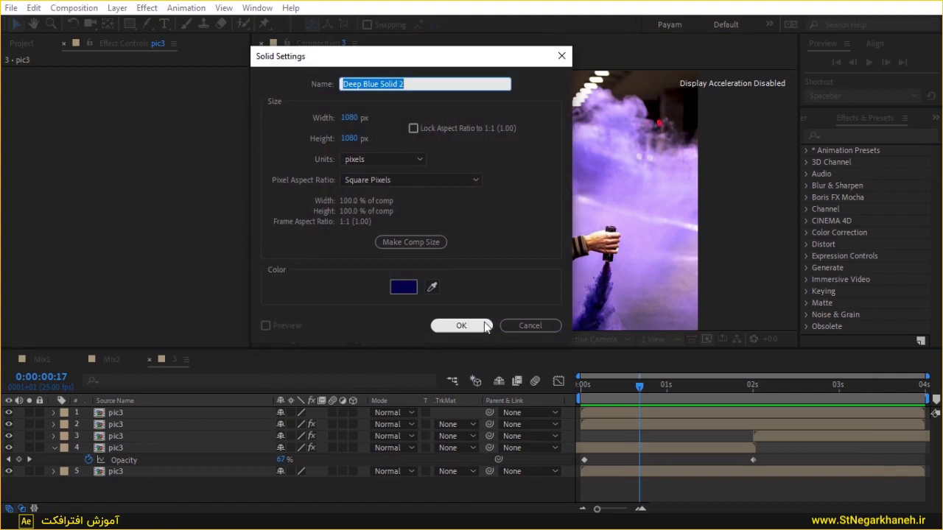
pyautogui.click(484, 326)
# - Search effects for 'snow' and apply CC Snowfall to the blue solid
pyautogui.click(900, 136)
pyautogui.write('s')
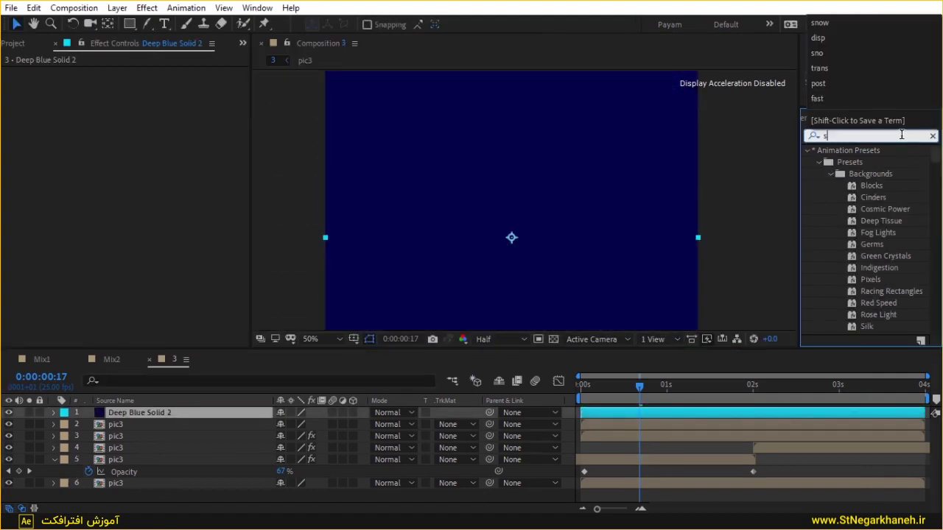
pyautogui.write('now')
pyautogui.moveTo(857, 220)
pyautogui.mouseDown()
pyautogui.moveTo(645, 204)
pyautogui.moveTo(552, 180)
pyautogui.mouseUp()
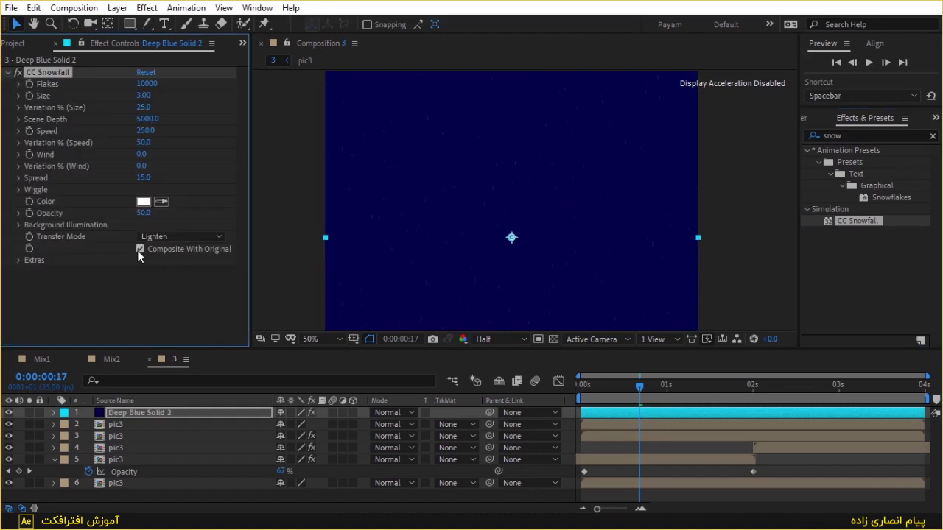
# - Turn off Composite With Original and set CC Snowfall Flakes 700, Size 15, Speed 350
pyautogui.click(140, 250)
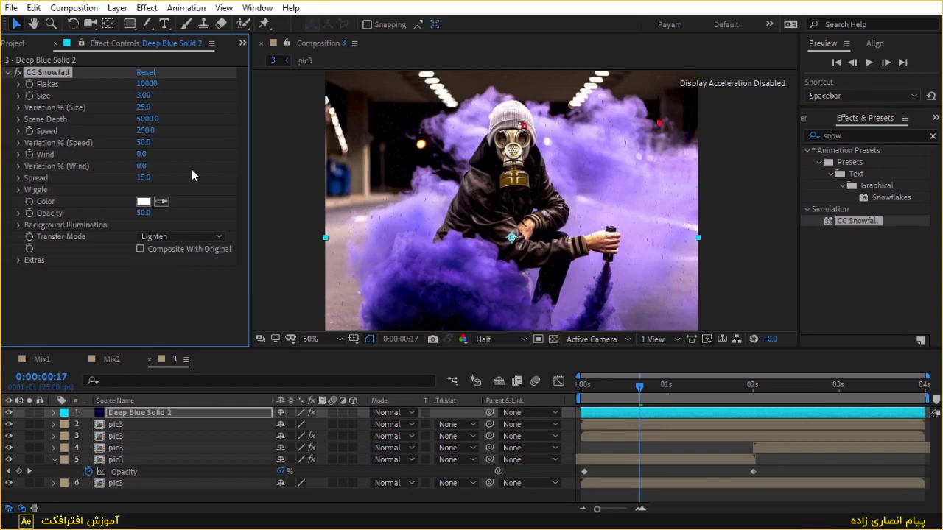
pyautogui.click(151, 83)
pyautogui.click(143, 84)
pyautogui.write('0')
pyautogui.press('Return')
pyautogui.click(145, 96)
pyautogui.press('Return')
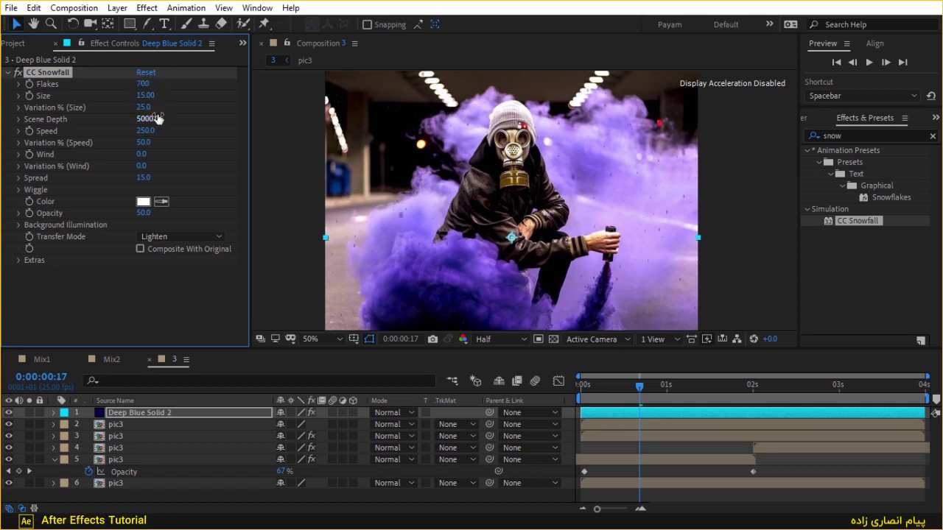
pyautogui.click(152, 117)
pyautogui.press('Return')
pyautogui.click(146, 131)
pyautogui.write('350')
pyautogui.press('Return')
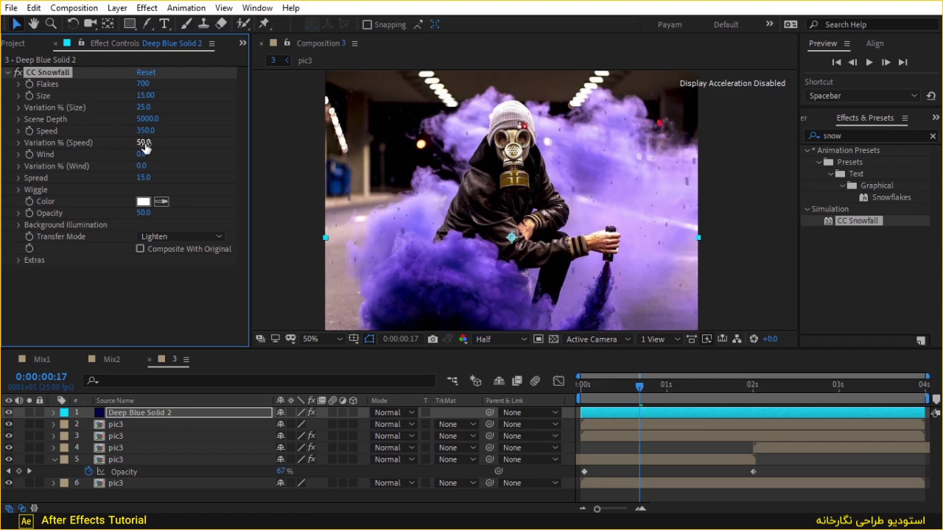
# - Set Wind to -300, raise Wind Variation to 44, and select the Deep Blue Solid 2 layer
pyautogui.moveTo(139, 154)
pyautogui.mouseDown()
pyautogui.moveTo(22, 142)
pyautogui.moveTo(115, 156)
pyautogui.mouseUp()
pyautogui.click(151, 155)
pyautogui.write('0')
pyautogui.press('Return')
pyautogui.moveTo(142, 167); pyautogui.dragTo(173, 171)
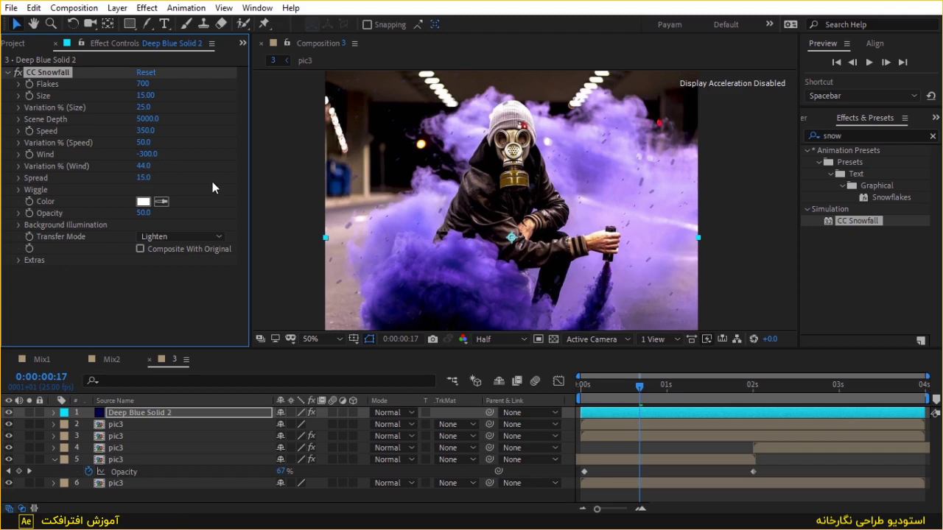
pyautogui.click(121, 414)
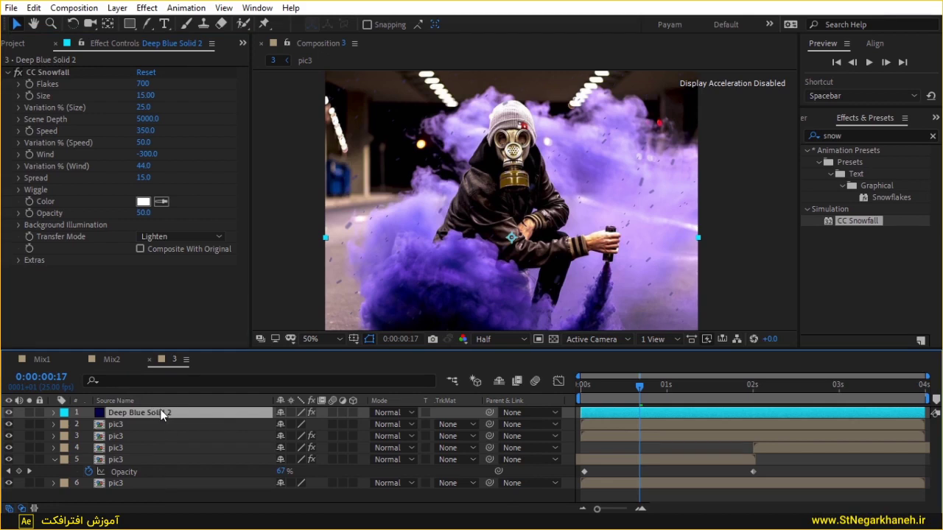
# - Recolour the solid with a dark blue sampled from the photo, then preview the snowfall
pyautogui.click(117, 7)
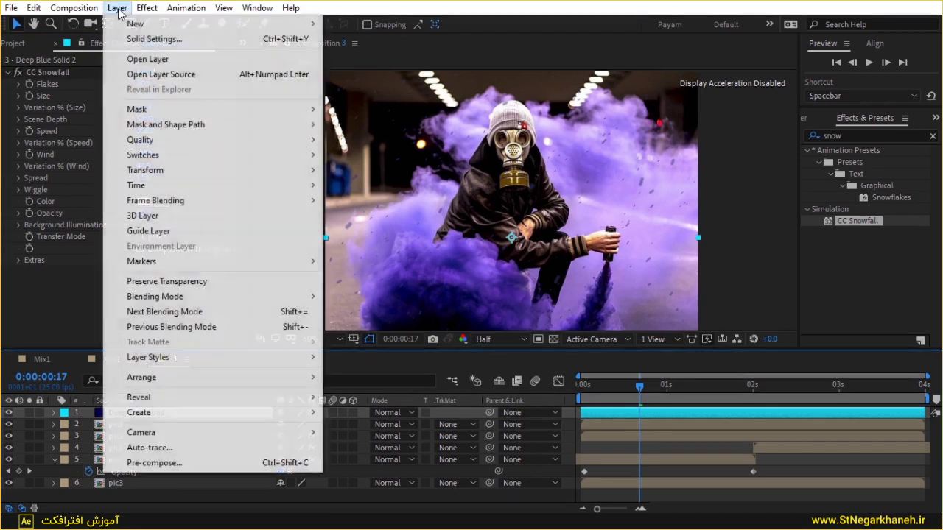
pyautogui.click(147, 37)
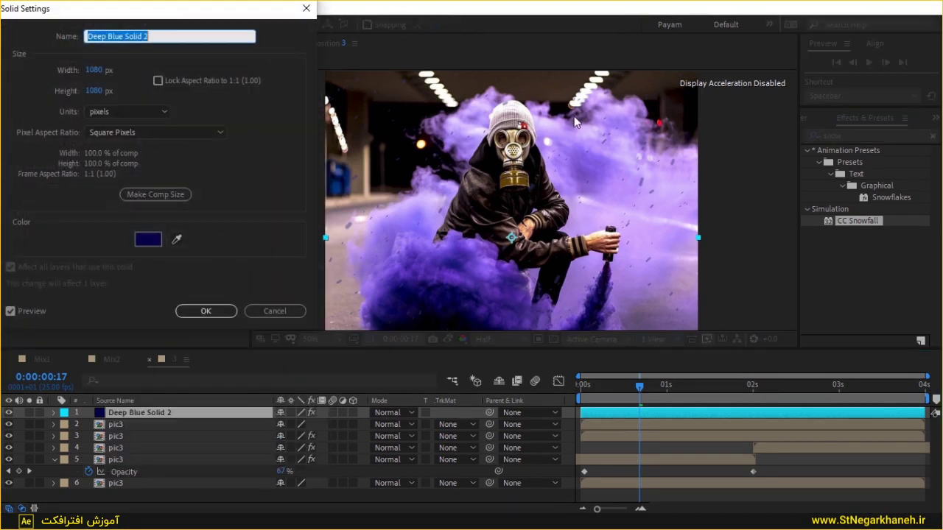
pyautogui.click(177, 240)
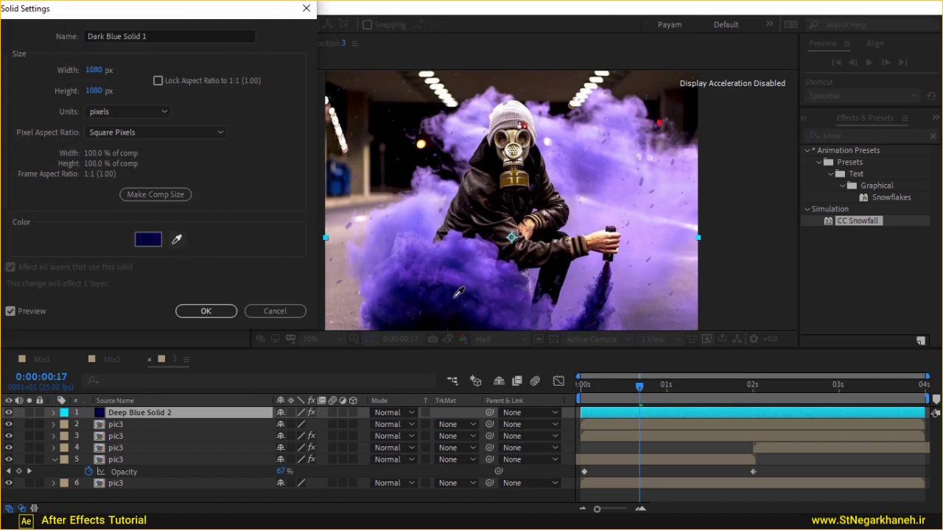
pyautogui.click(454, 296)
pyautogui.click(221, 313)
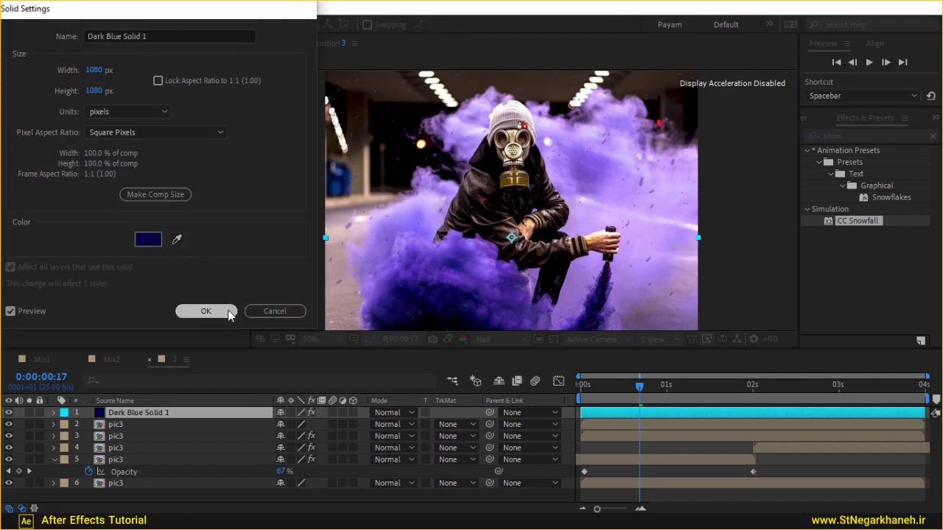
pyautogui.press('space')
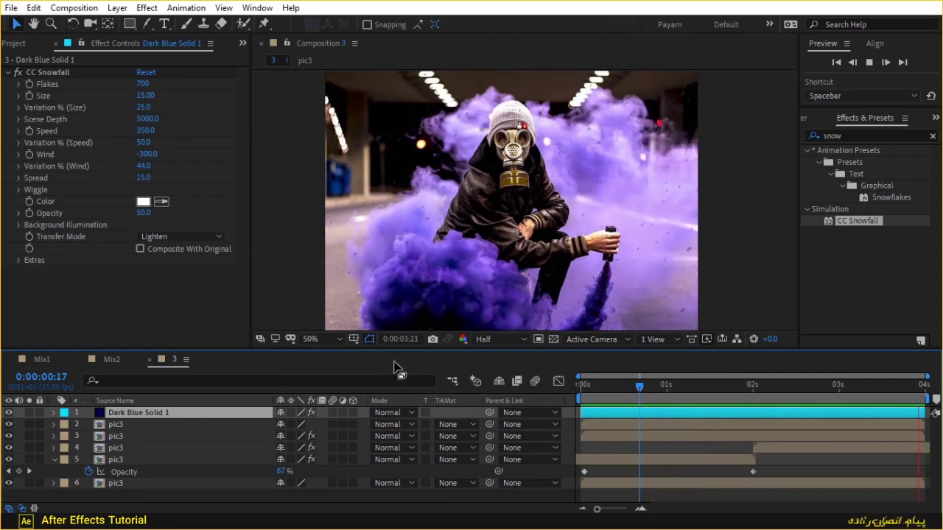
# - Fit the frame in the viewer and review the snowfall preview before stopping it
pyautogui.click(324, 339)
pyautogui.click(336, 108)
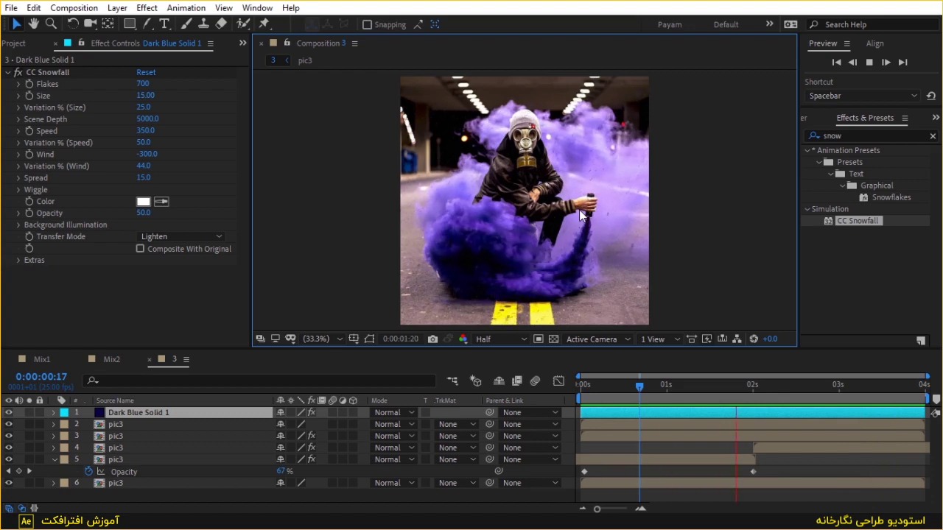
pyautogui.press('space')
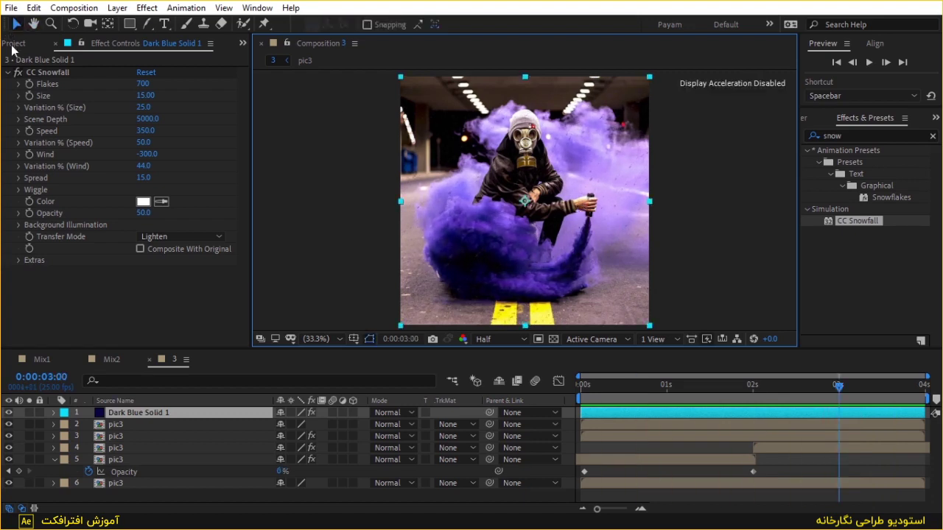
# - Switch to the Mix1 composition and scrub through its cyan smoke animation
pyautogui.click(21, 43)
pyautogui.click(41, 360)
pyautogui.moveTo(747, 388)
pyautogui.mouseDown()
pyautogui.moveTo(578, 399)
pyautogui.moveTo(818, 401)
pyautogui.mouseUp()
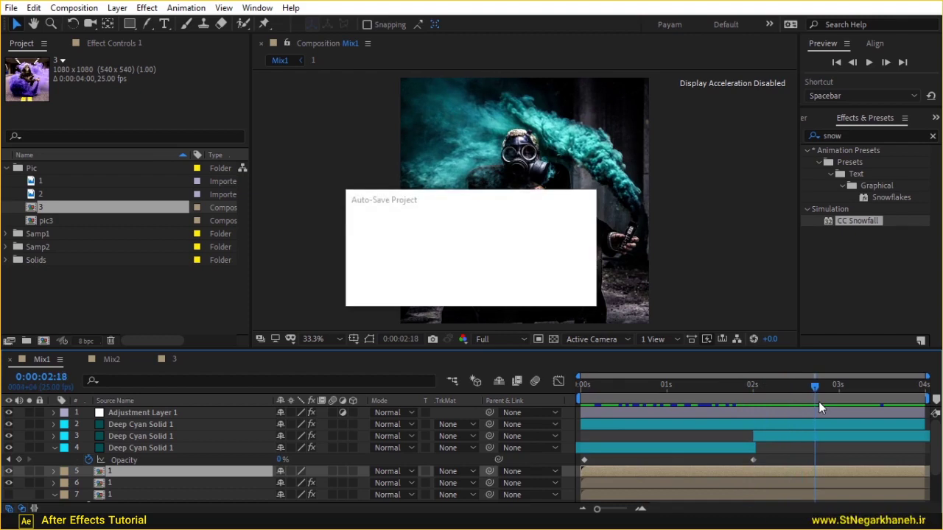